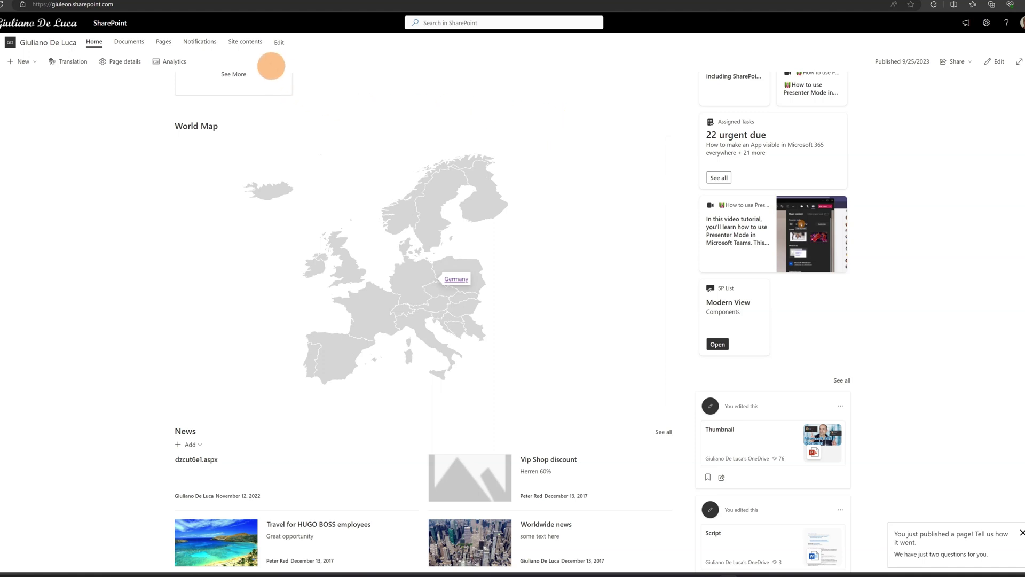
Open the World Map list from the site contents and view its interactive map.
click(245, 43)
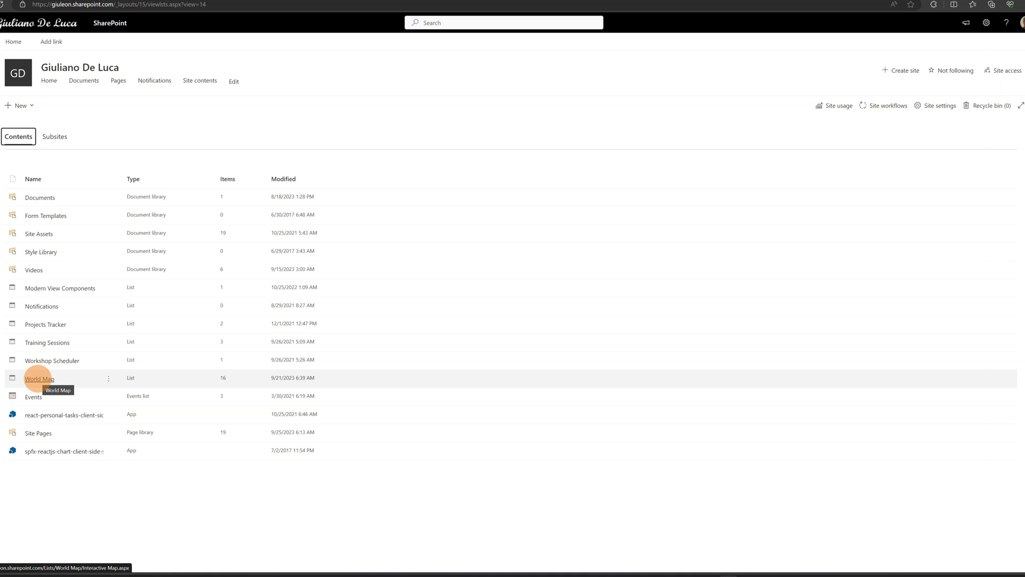
click(38, 378)
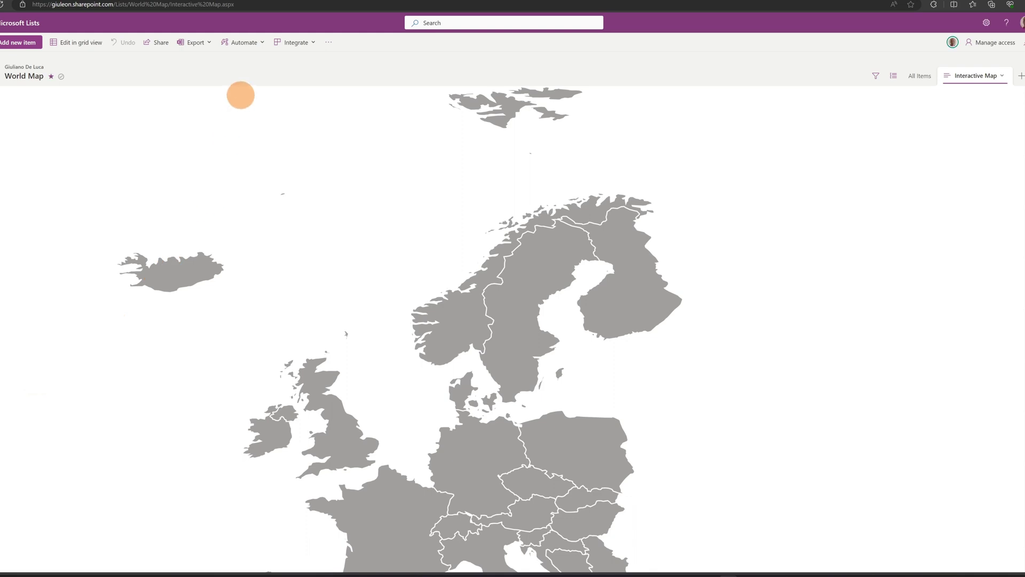
scroll(571, 215, down, 5)
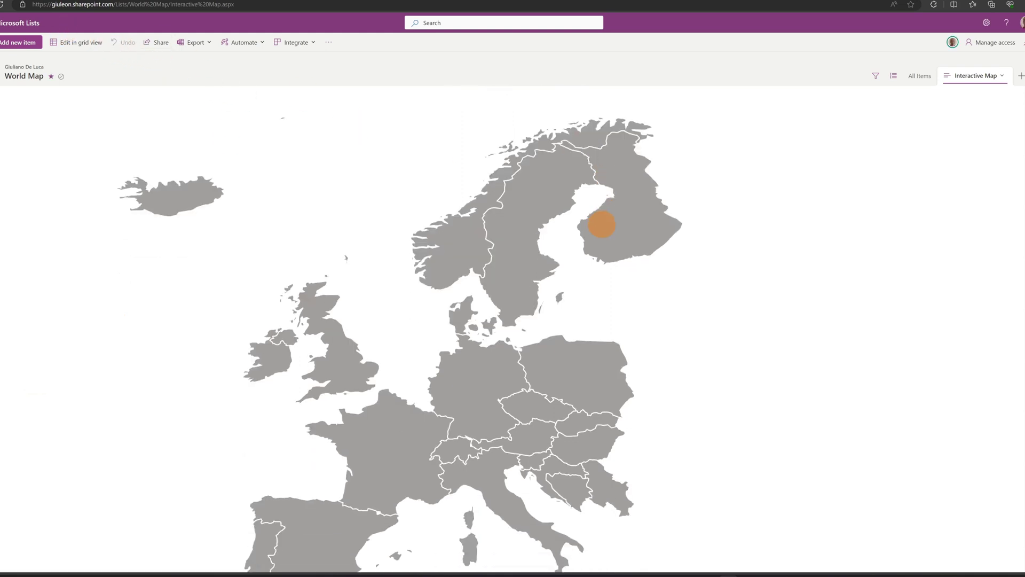
scroll(620, 290, up, 5)
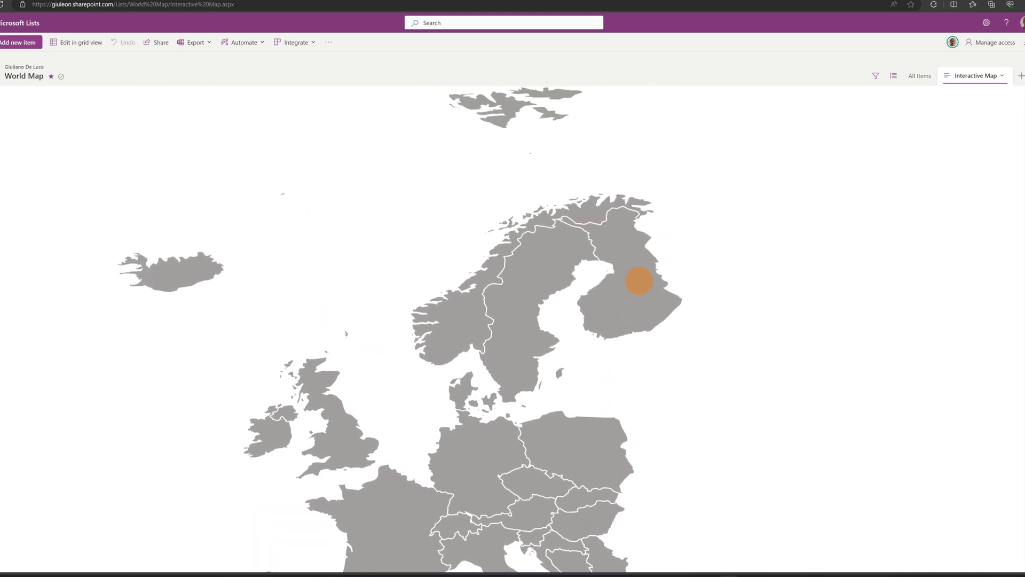
Compare the World Map list's All Items view with its Interactive Map view.
click(920, 76)
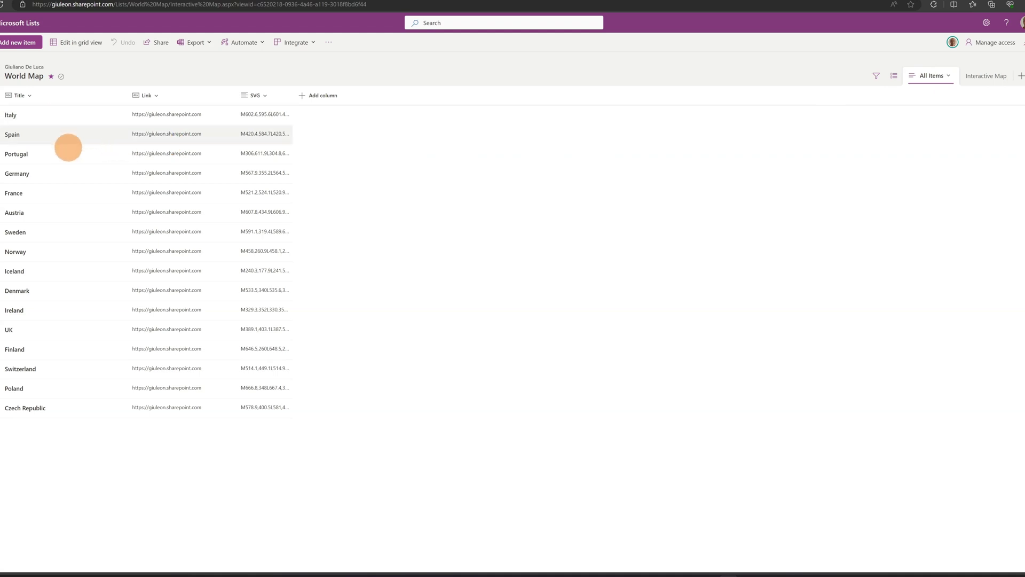
click(976, 75)
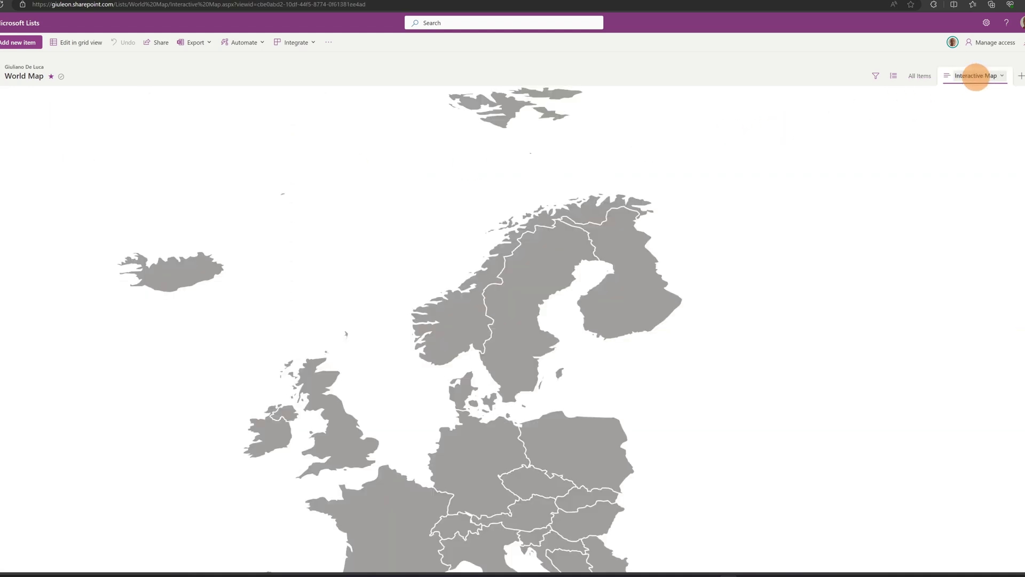
scroll(572, 265, down, 3)
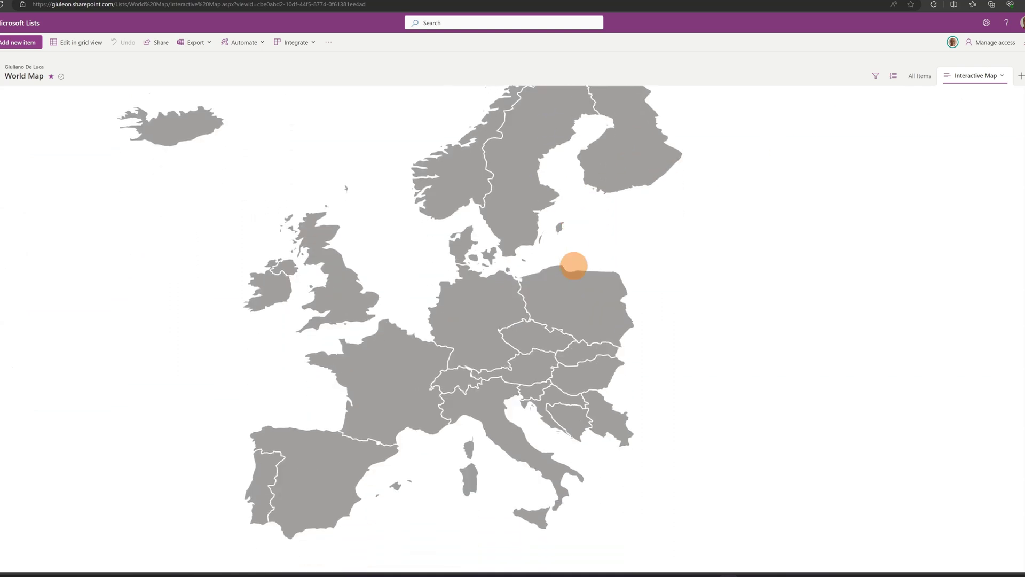
click(525, 373)
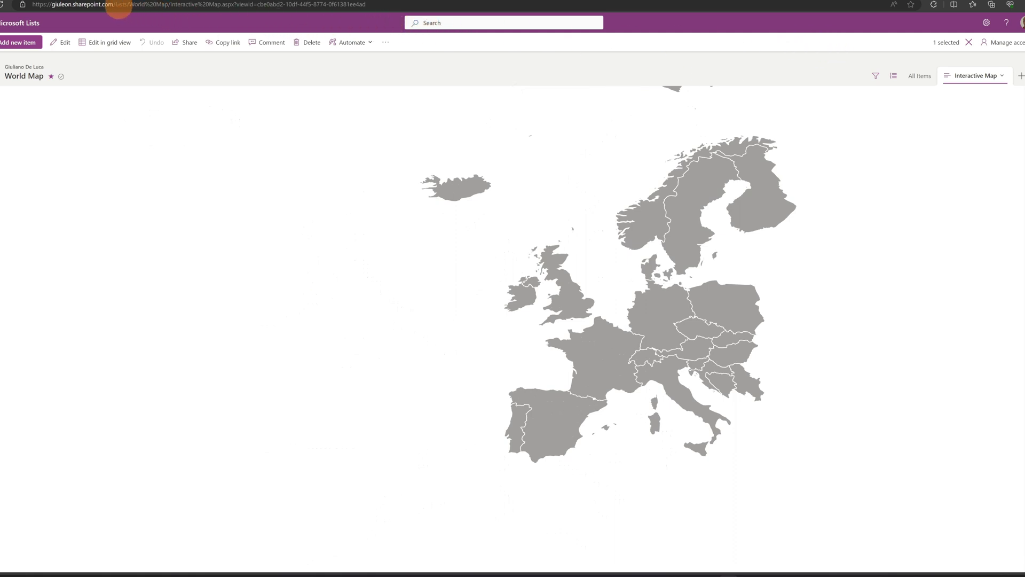
Open the site's _layouts/15/navoptions.aspx page and enable Show header and navigation for lists.
drag(116, 5, 397, 6)
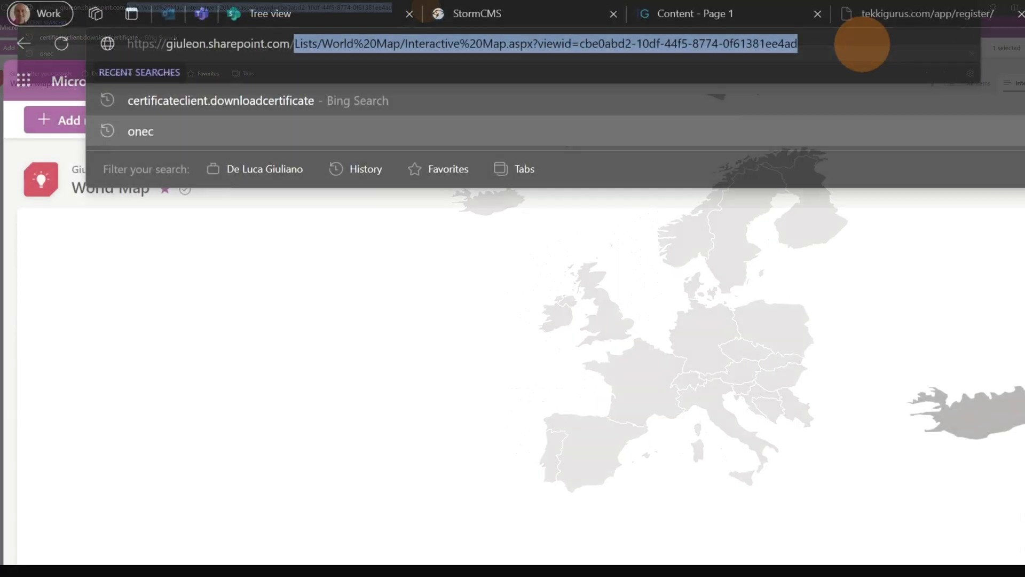
text(_layouts/15/navoptions.aspx)
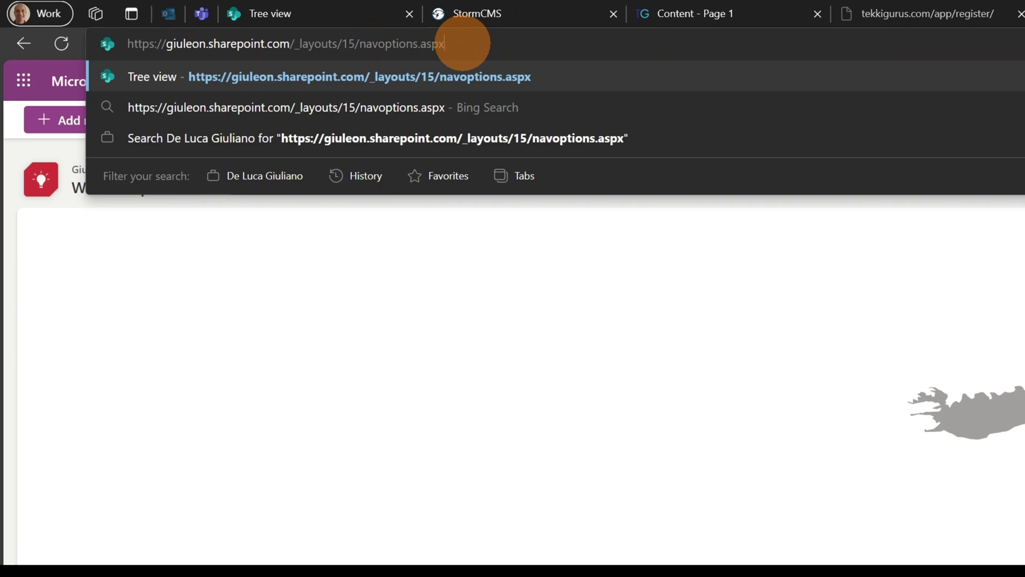
key(Return)
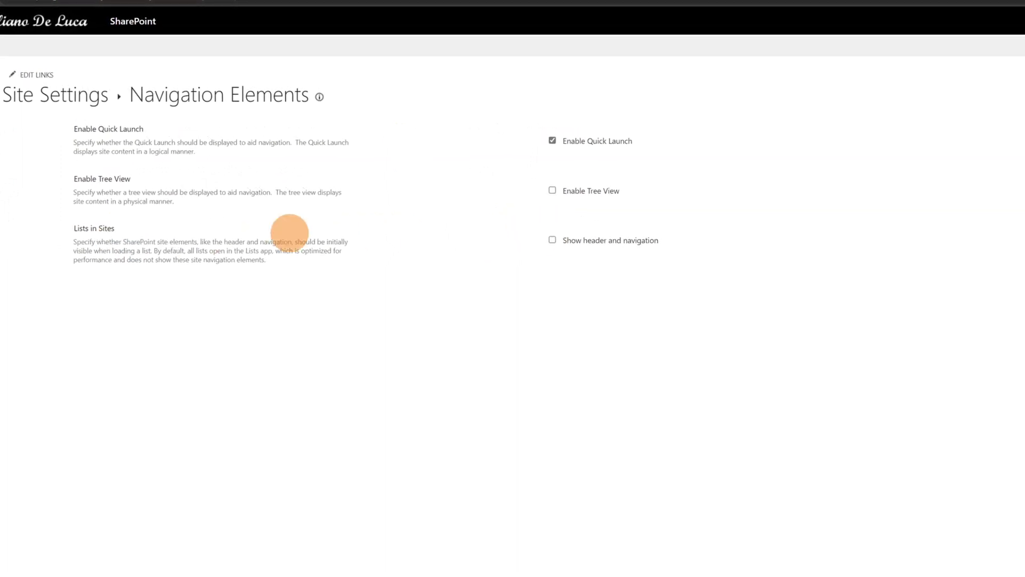
click(552, 240)
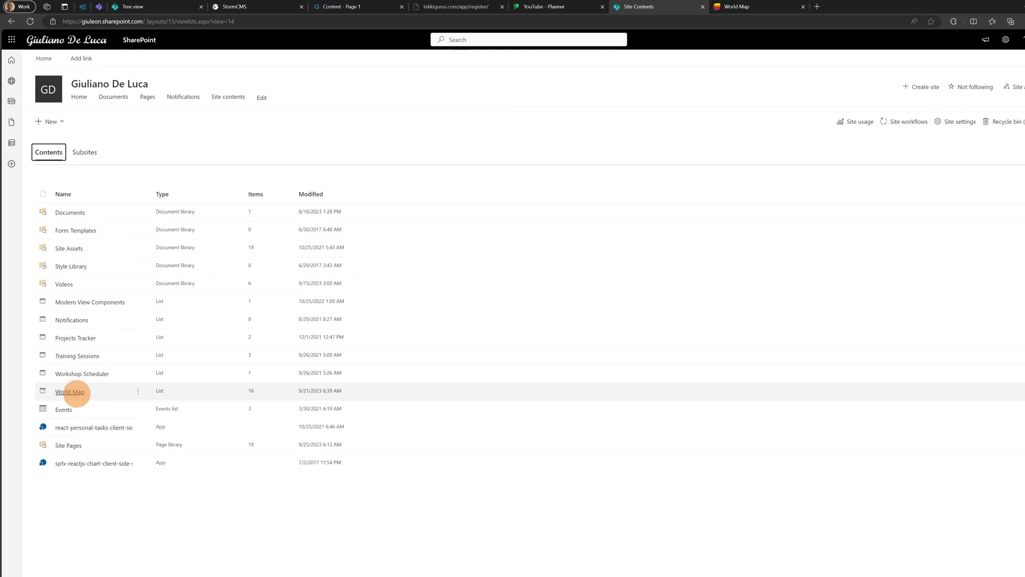
Reopen the World Map list from the site contents, view the map and choose to format the current Interactive Map view.
click(75, 391)
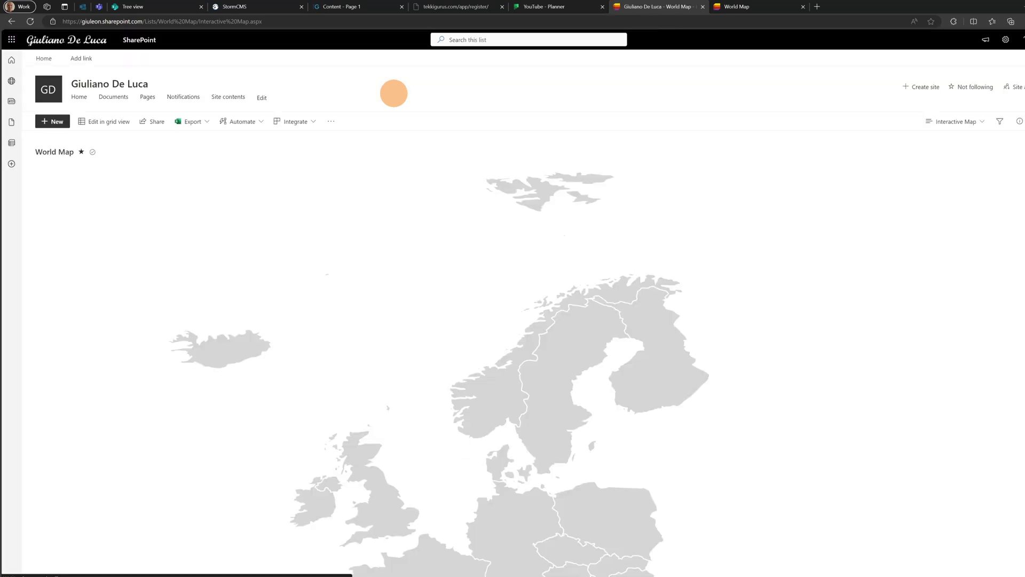
scroll(586, 206, down, 1)
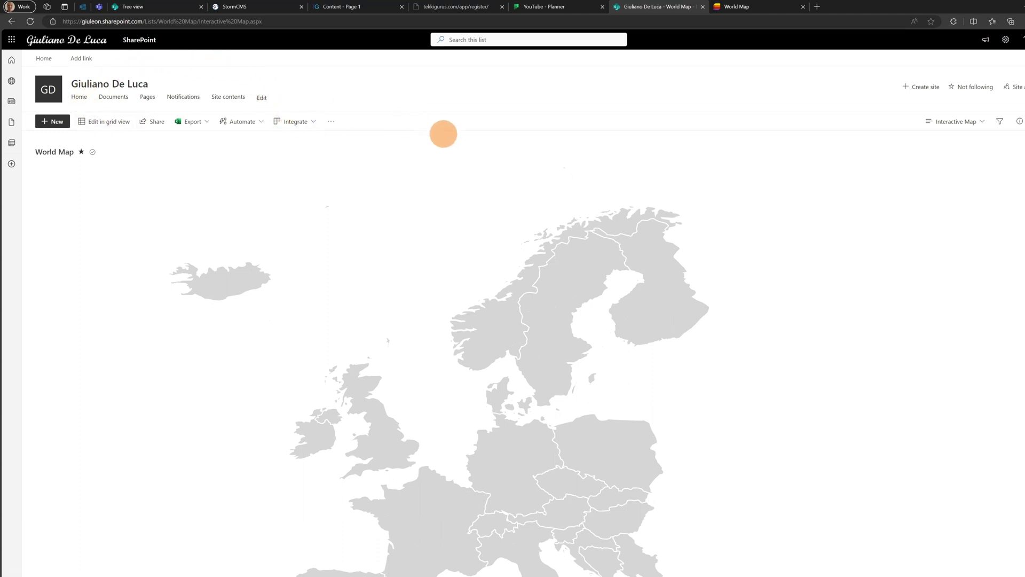
scroll(542, 211, down, 3)
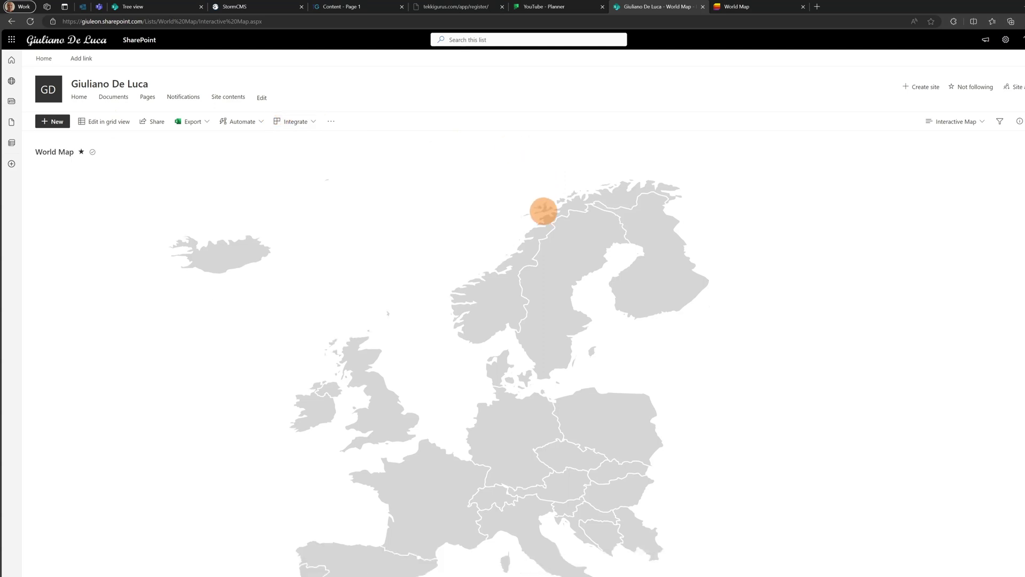
scroll(750, 247, up, 1)
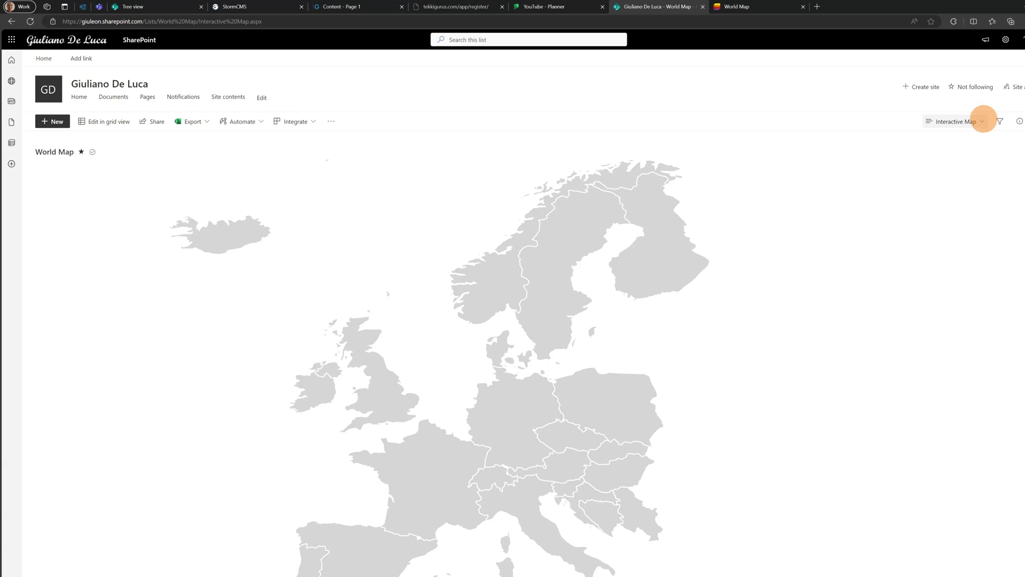
click(983, 121)
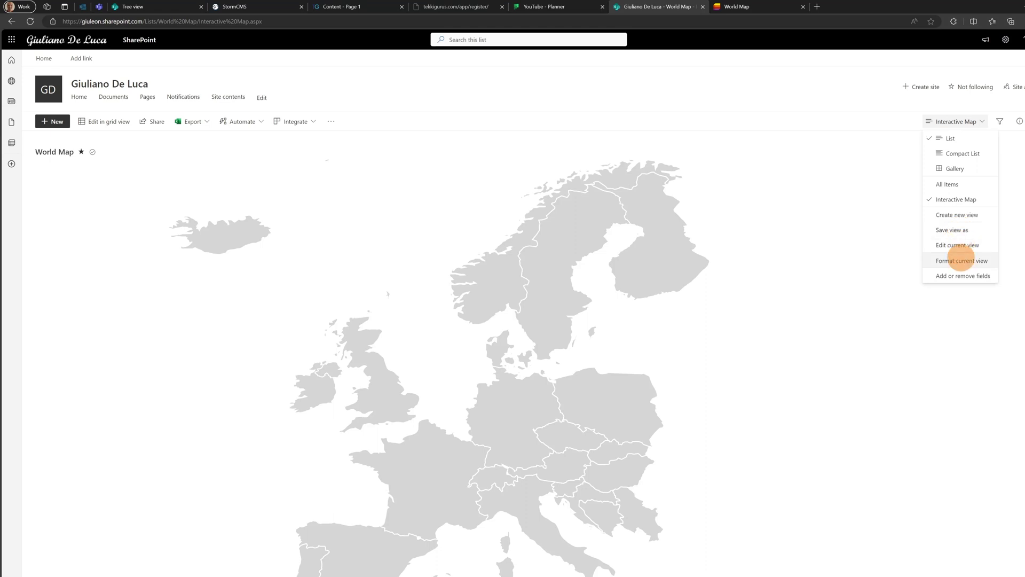
click(961, 260)
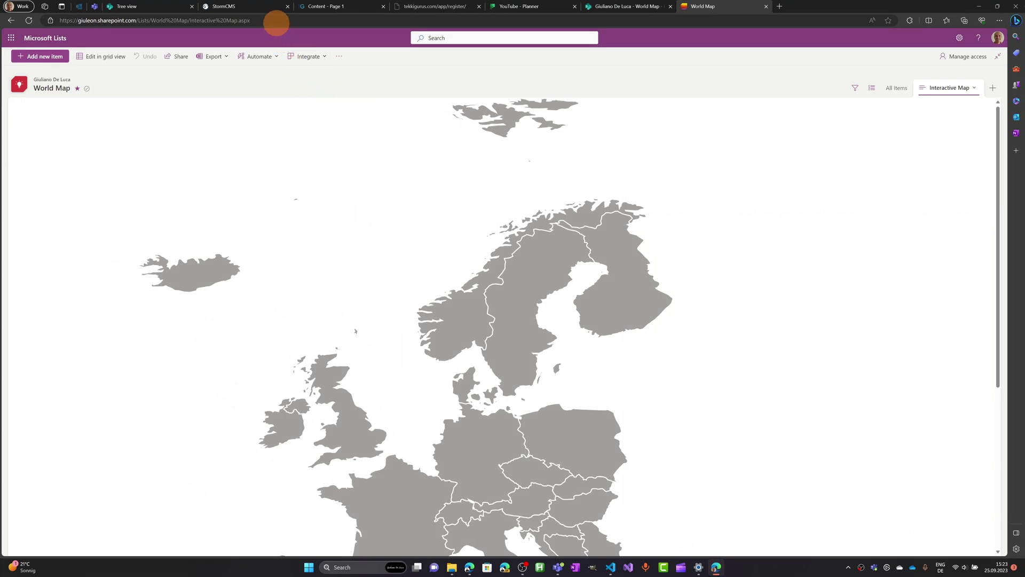
Reload the Interactive Map page in the Microsoft Lists browser tab with ?FocusModeOff=1&sw=bypass appended to its URL.
click(276, 23)
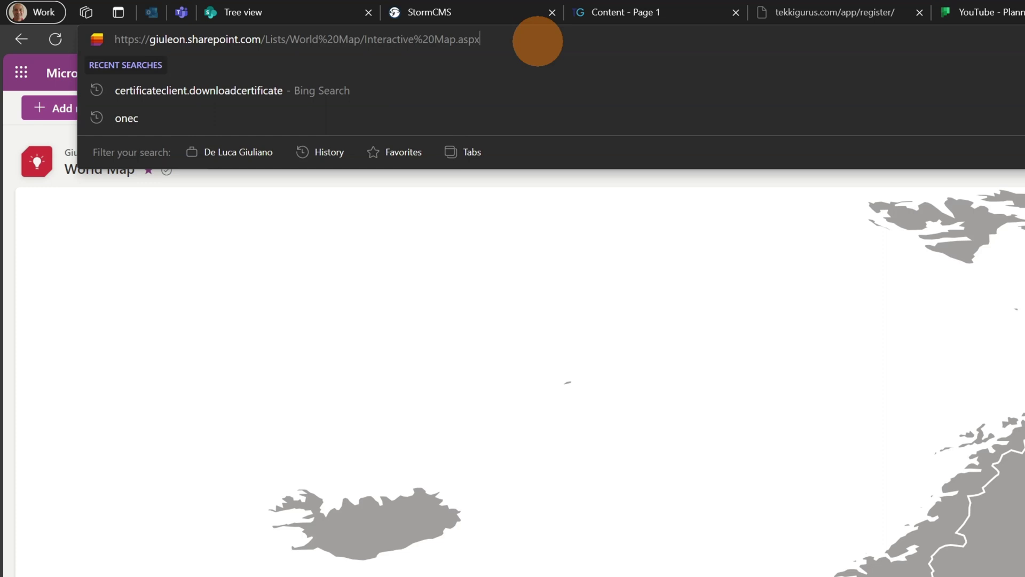
key(super+v)
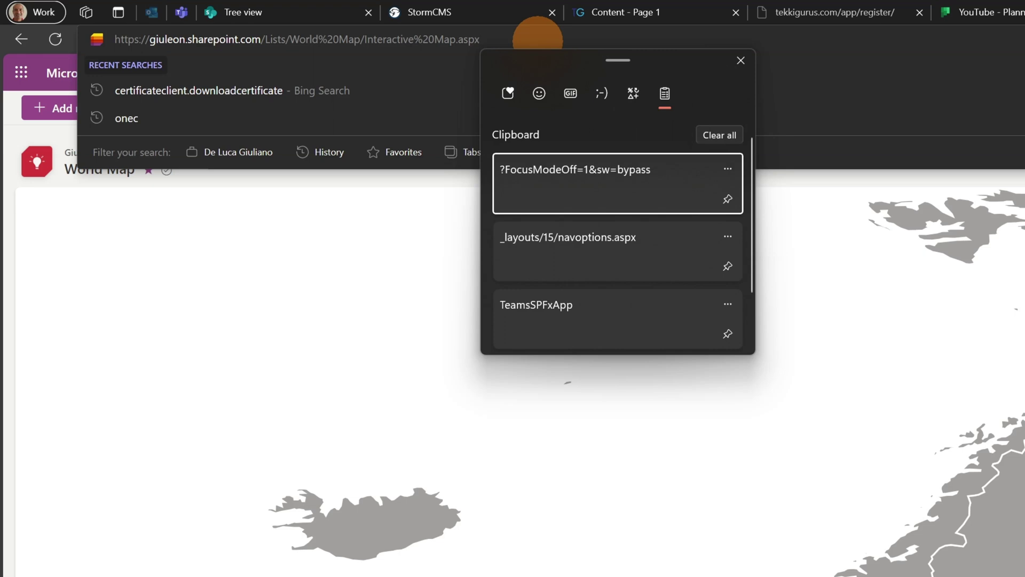
key(Return)
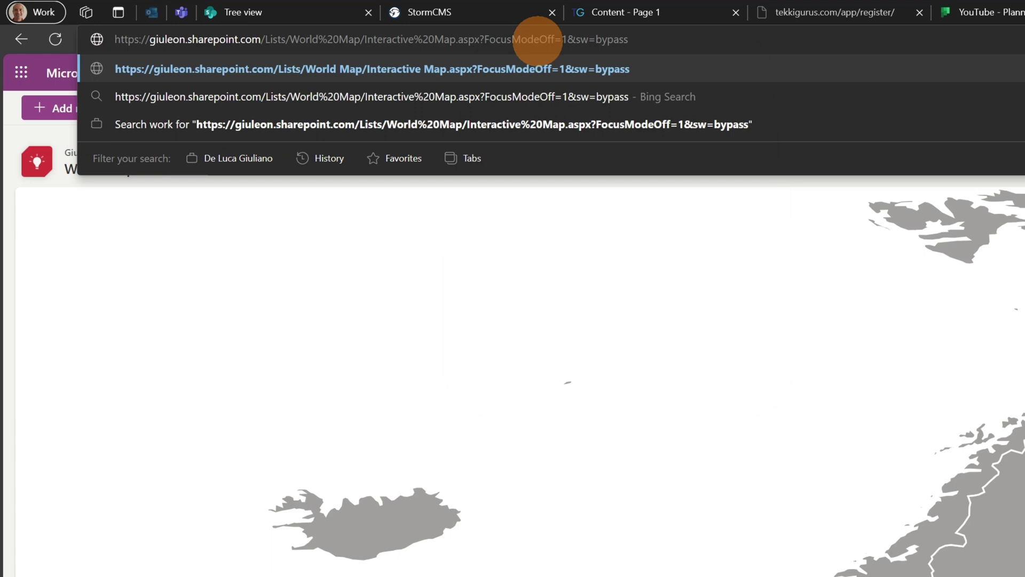
key(Return)
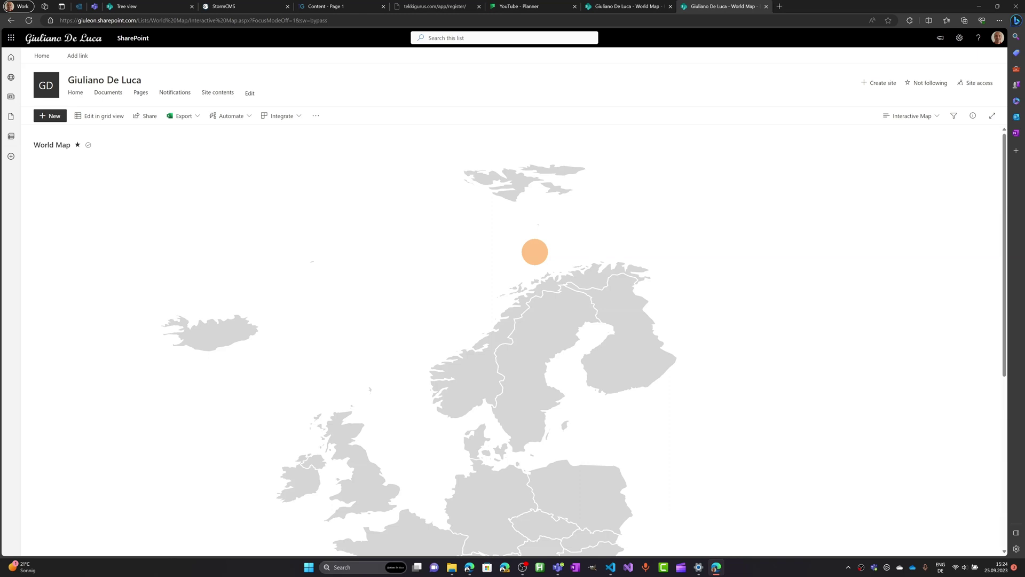
scroll(571, 275, down, 4)
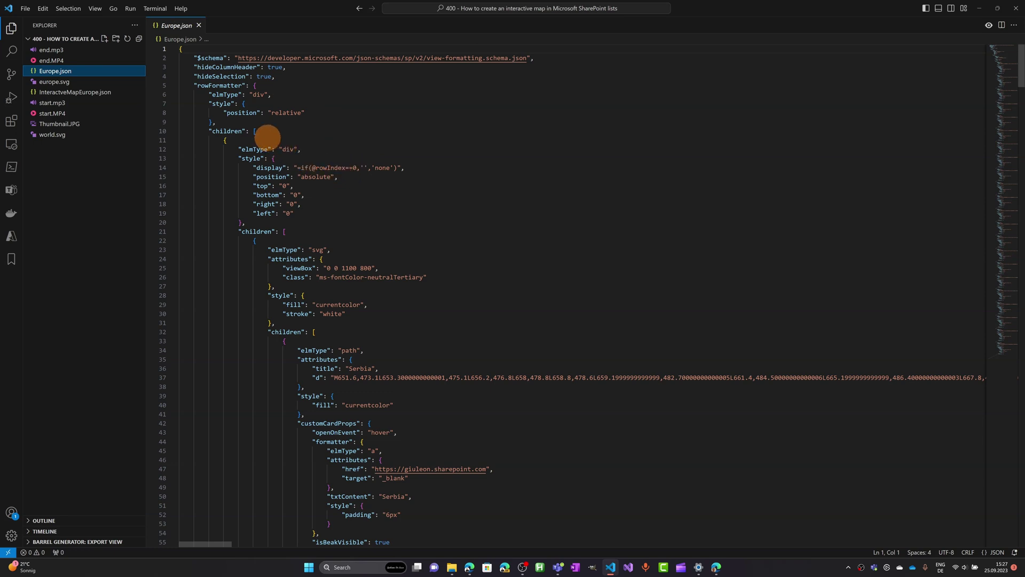
In Visual Studio Code, examine the row formatter's outer div, its position style and the nested svg element in Europe.json.
click(265, 95)
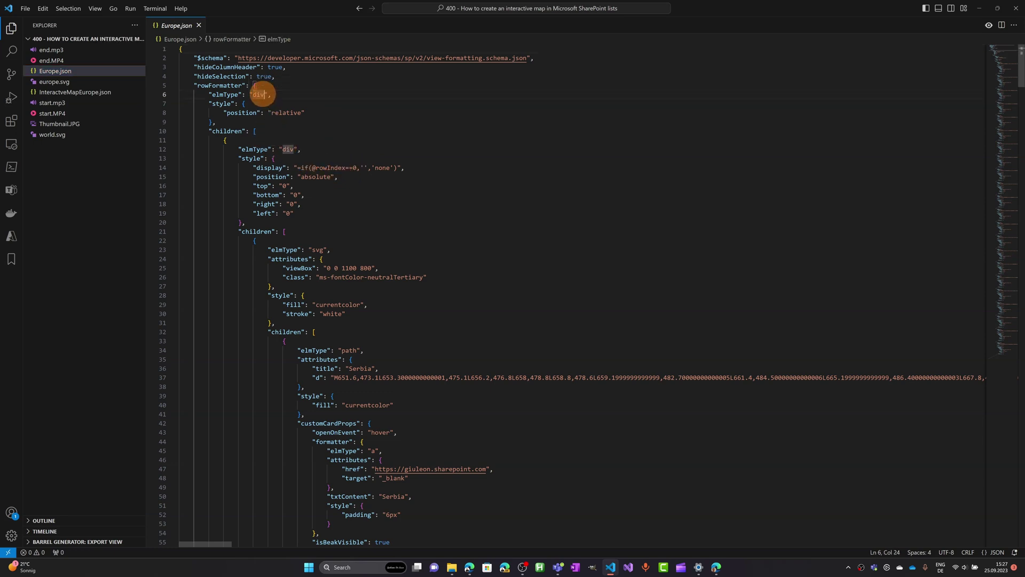
triple_click(256, 93)
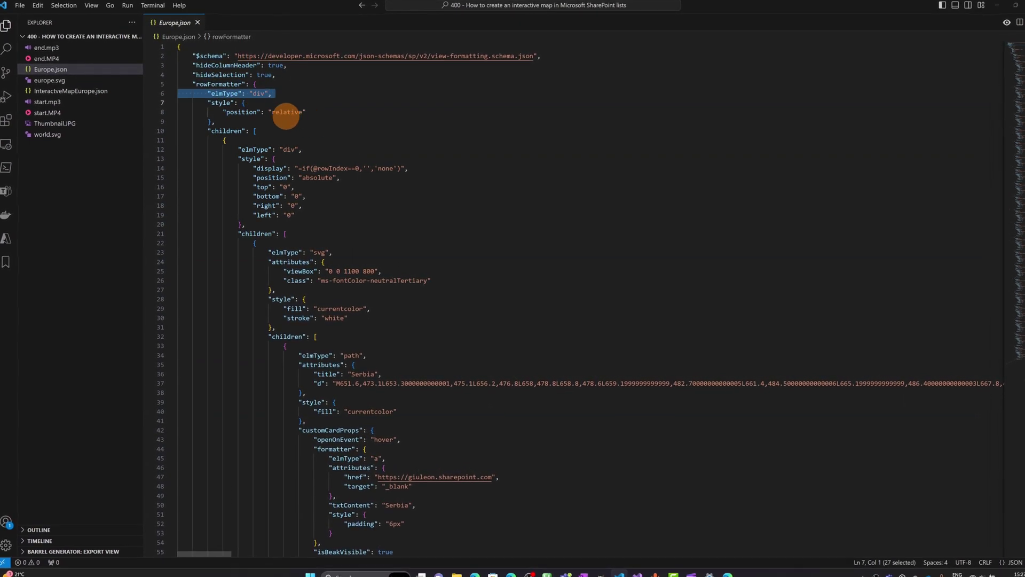
double_click(285, 114)
scroll(342, 152, down, 2)
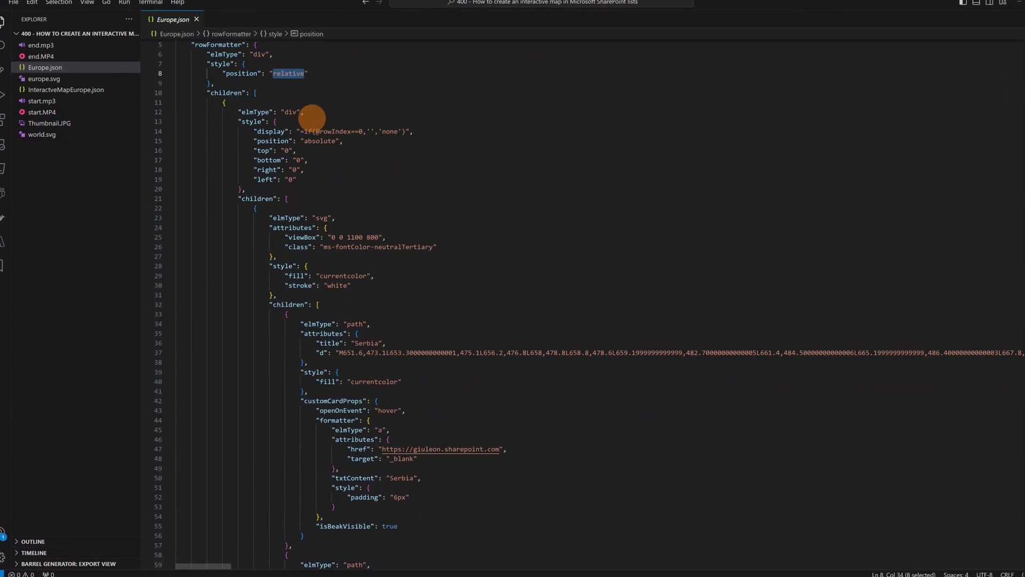
scroll(338, 176, down, 4)
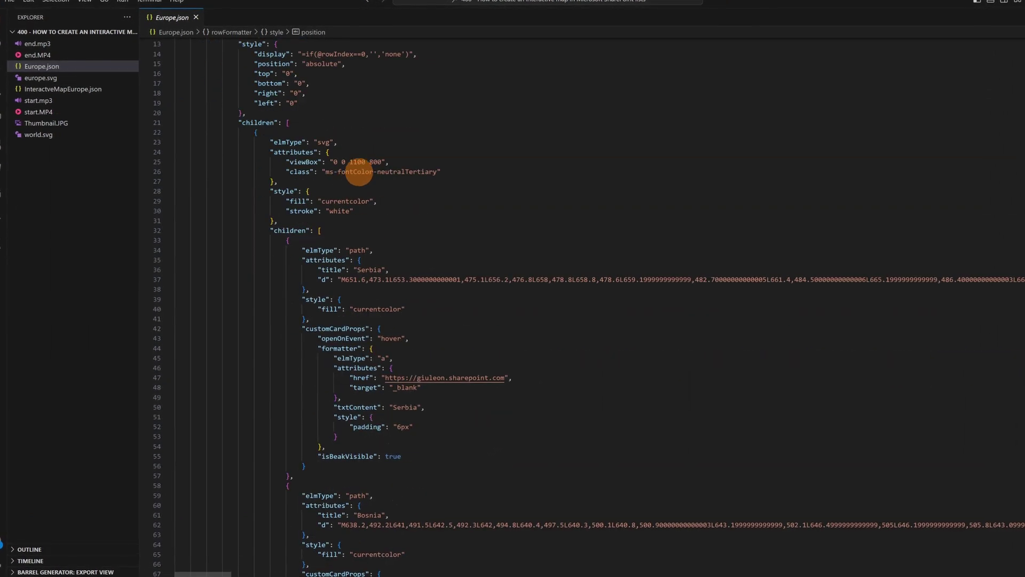
click(319, 142)
double_click(322, 141)
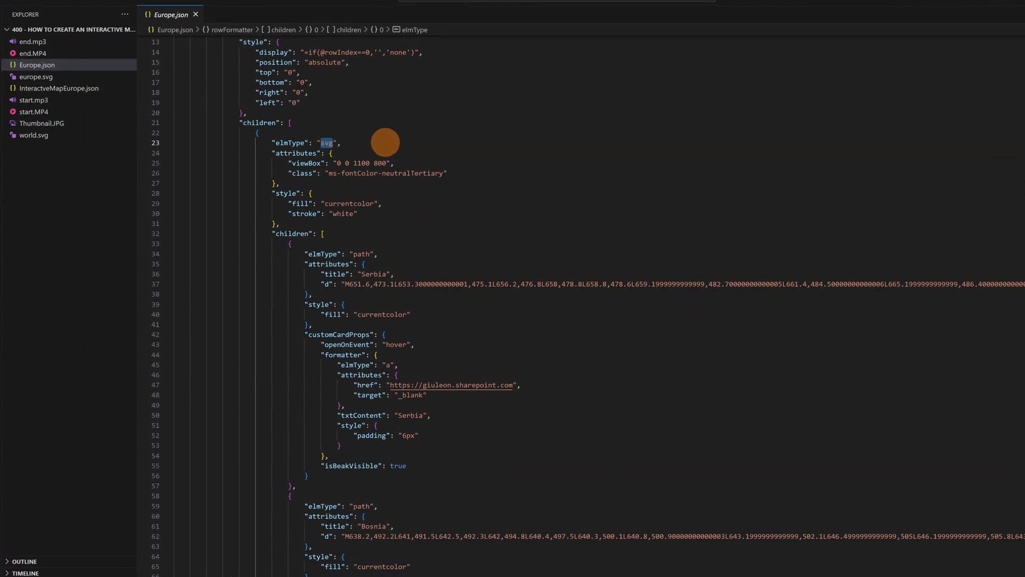
Examine the Serbia path object among the svg element's children, including its title and d attribute.
scroll(395, 142, down, 2)
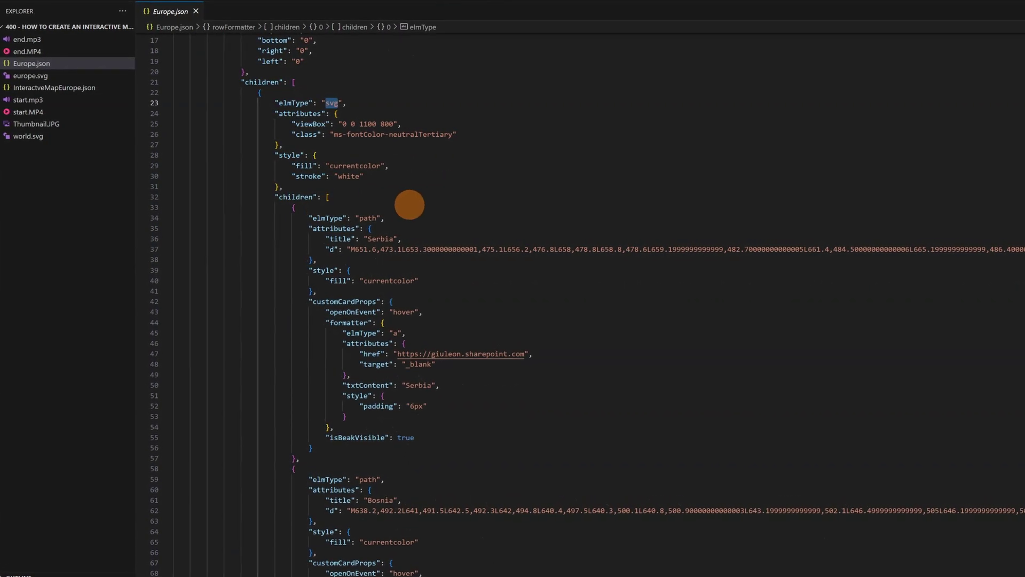
scroll(395, 176, down, 4)
click(359, 127)
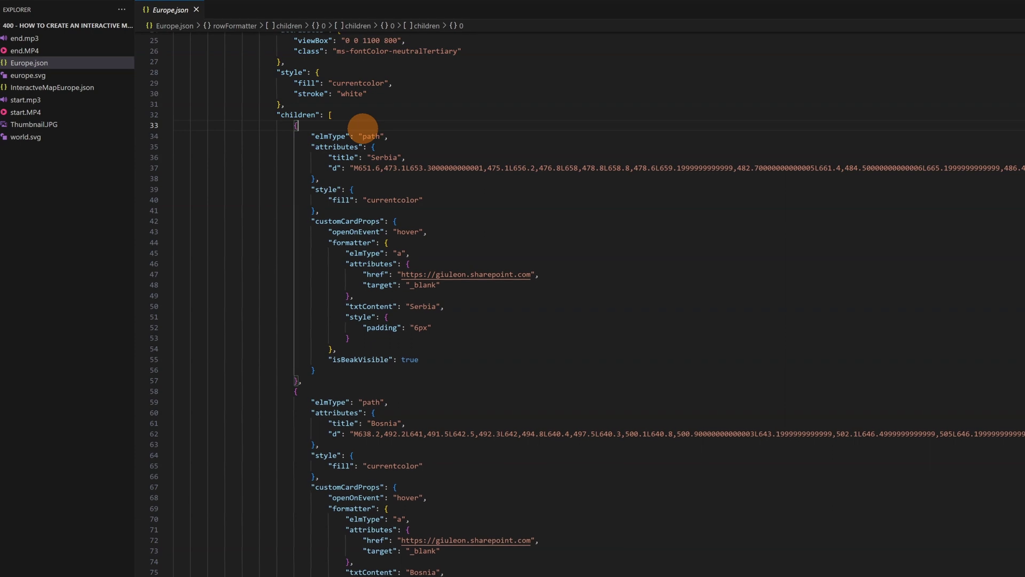
scroll(427, 176, up, 4)
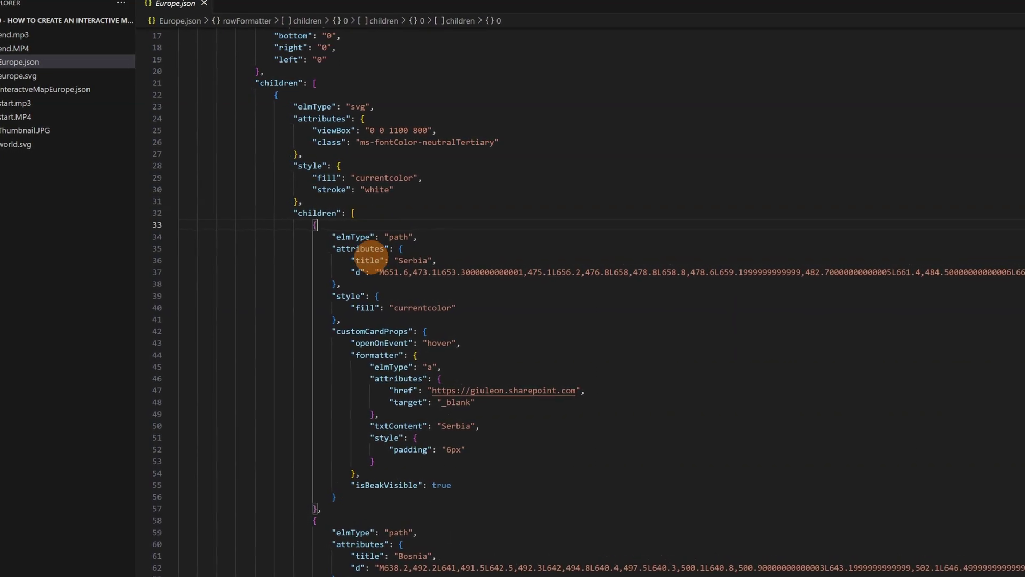
double_click(391, 273)
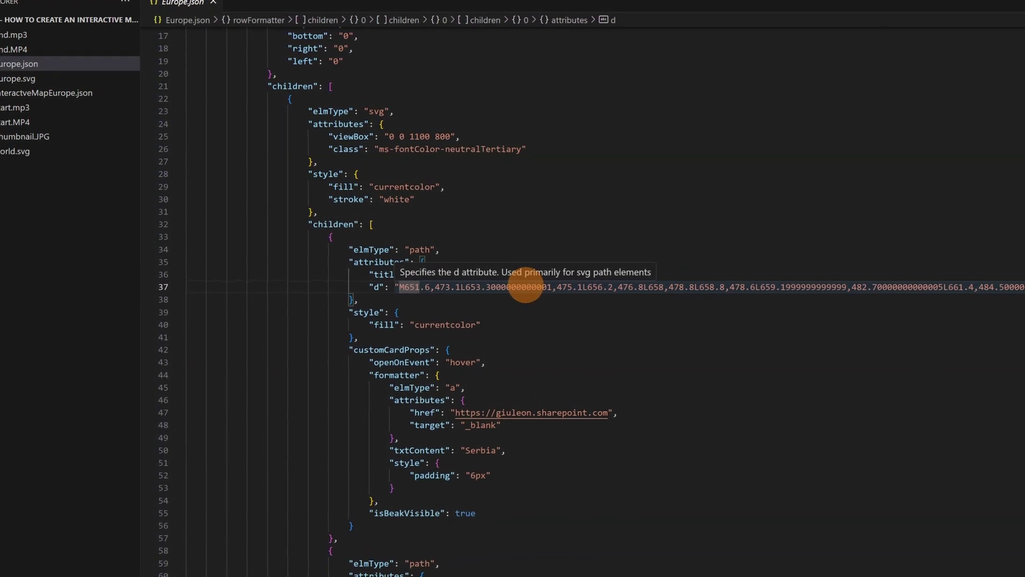
scroll(499, 325, down, 2)
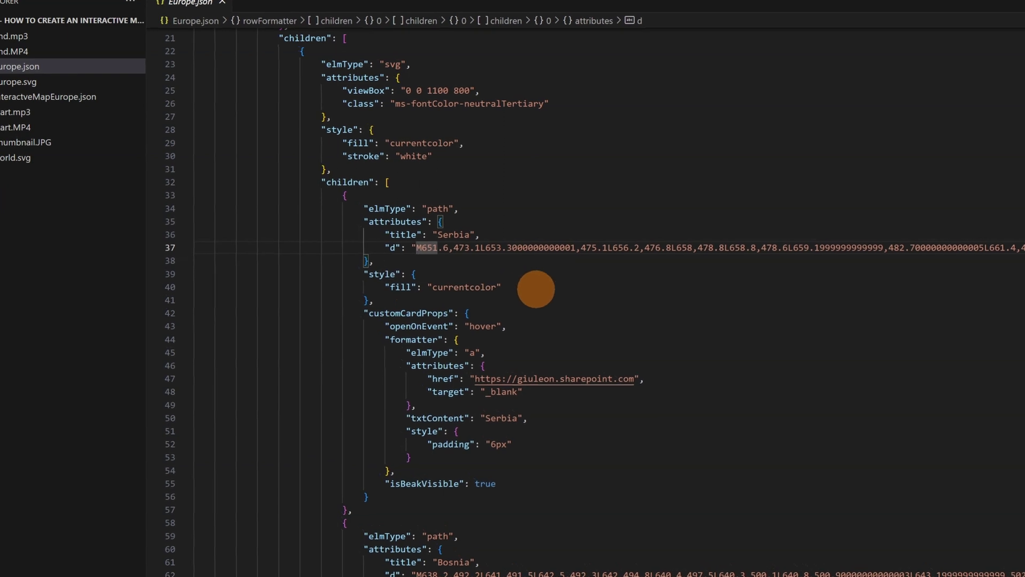
Examine the Serbia path's fill style and its customCardProps, including the hover event and the link formatter's href.
double_click(483, 288)
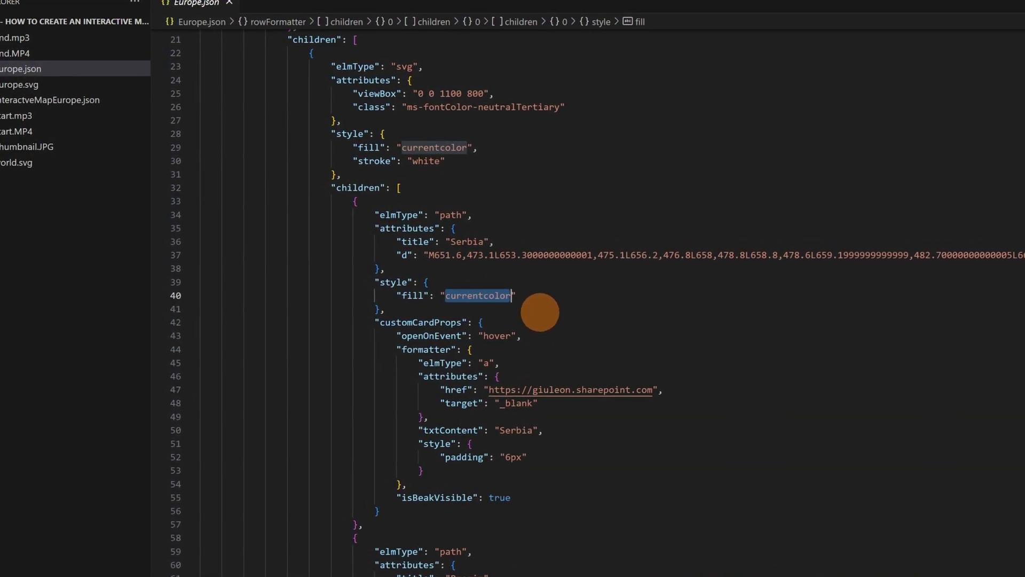
scroll(496, 293, down, 1)
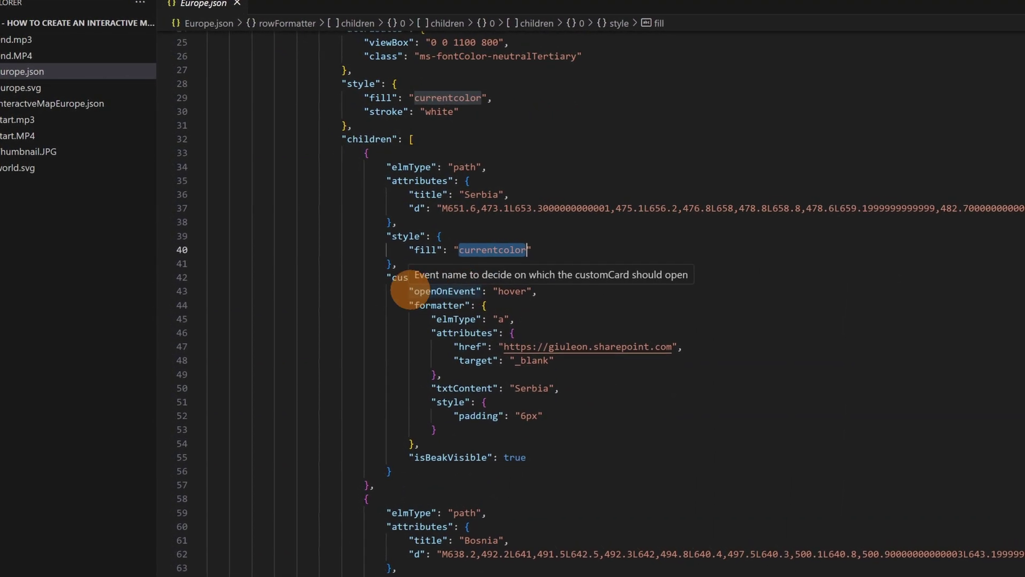
click(404, 278)
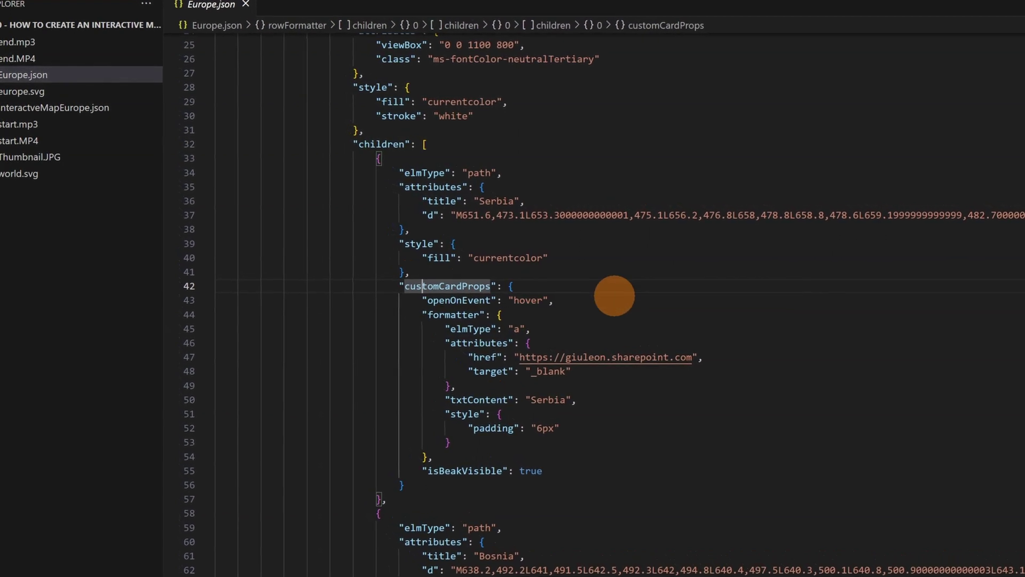
click(527, 301)
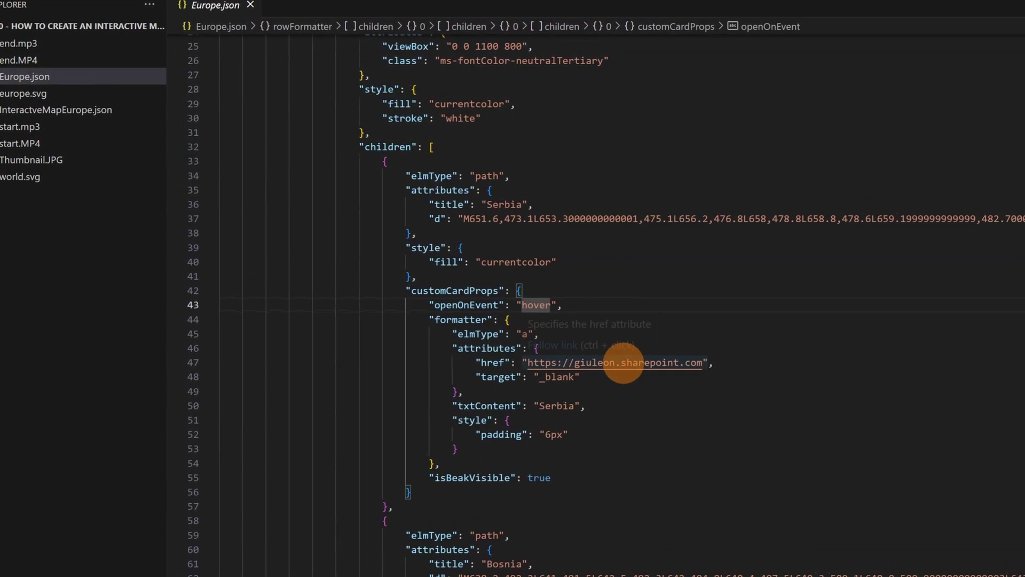
mouse_move(616, 362)
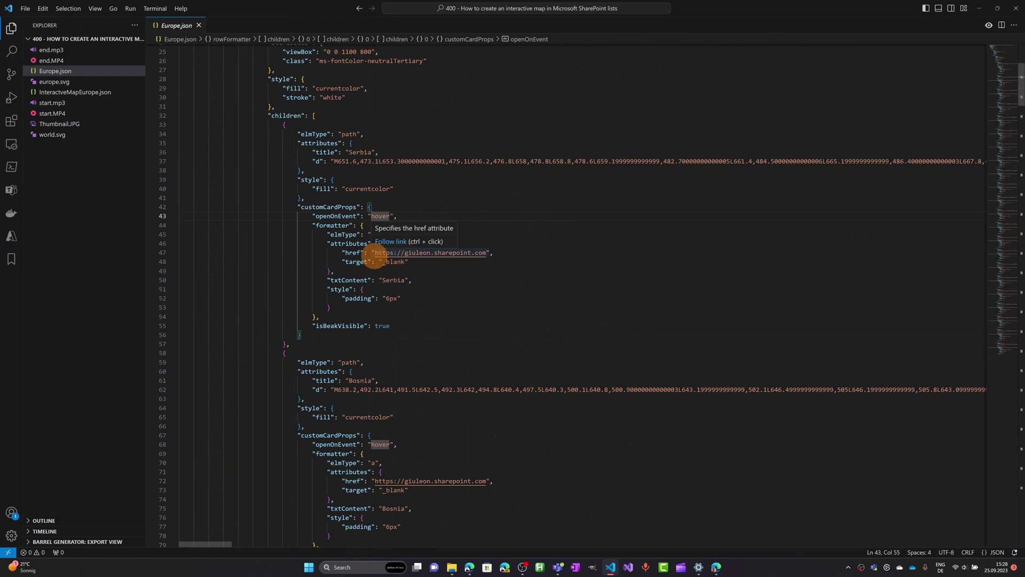
Look through the country path objects that follow Serbia, down to the end of Europe.json.
scroll(387, 272, down, 6)
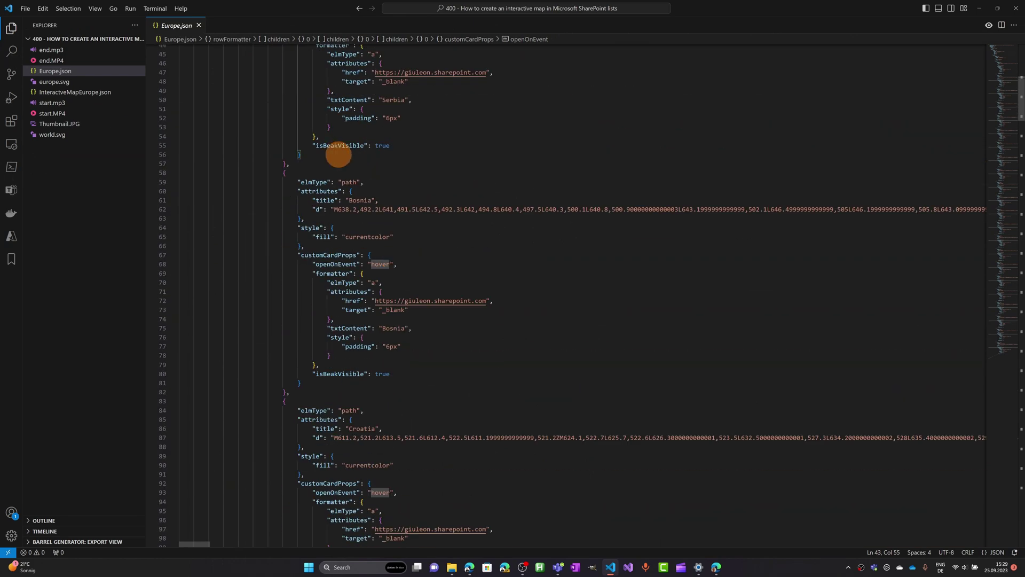
scroll(406, 198, down, 6)
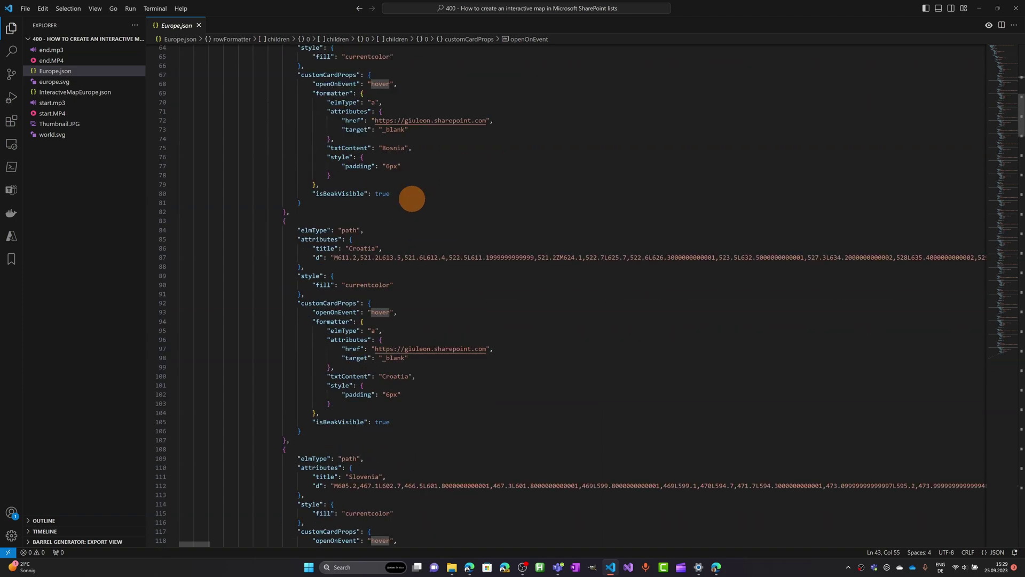
scroll(412, 199, down, 8)
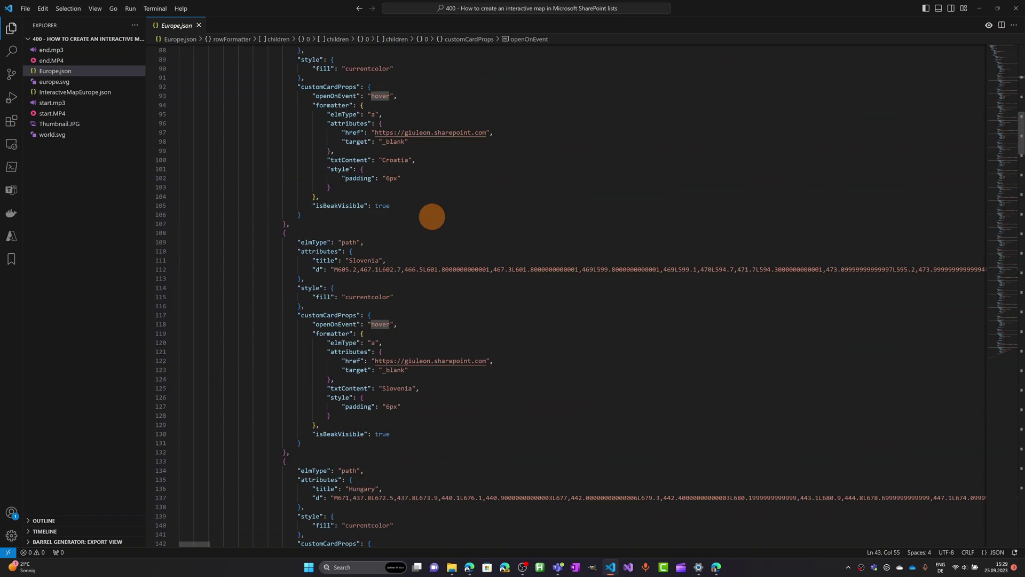
scroll(432, 216, down, 12)
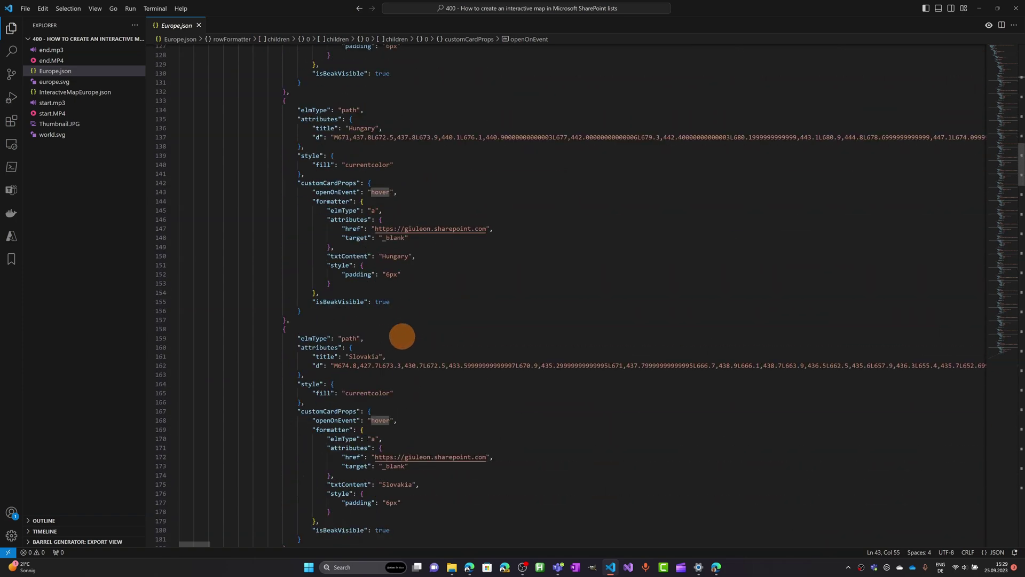
scroll(401, 337, down, 3)
scroll(388, 316, down, 3)
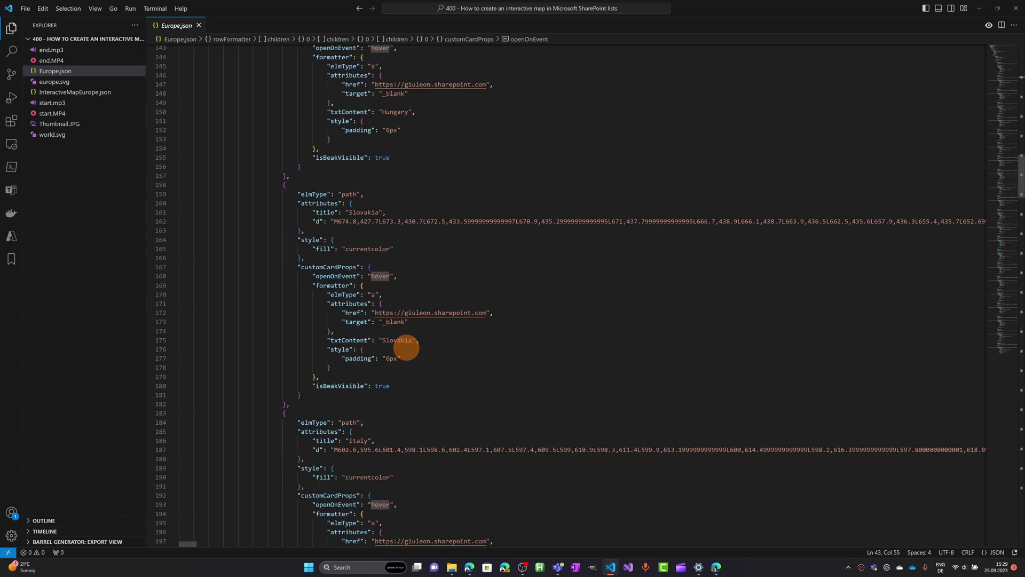
scroll(389, 430, up, 3)
scroll(442, 366, up, 6)
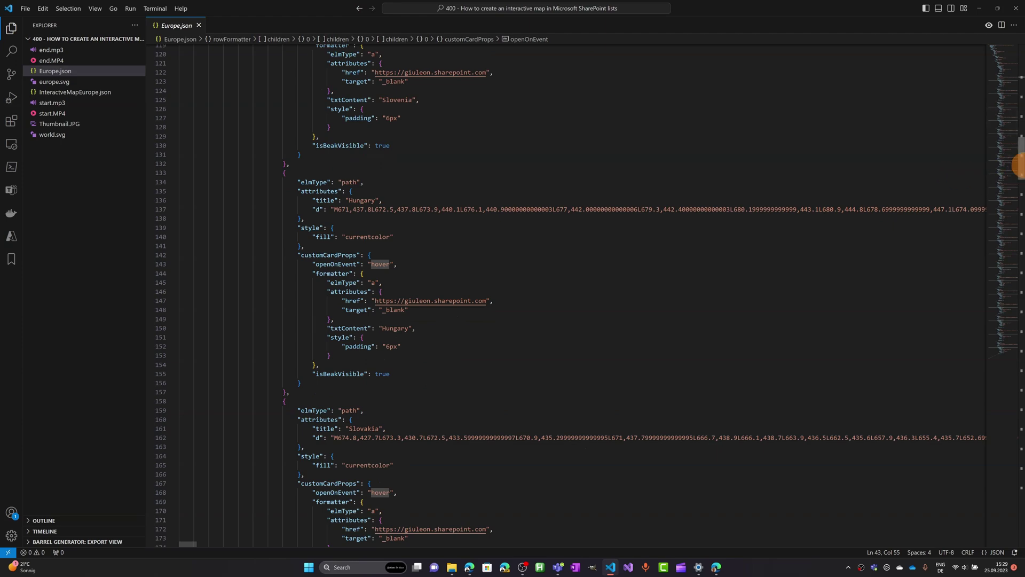
drag(1018, 166, 1017, 180)
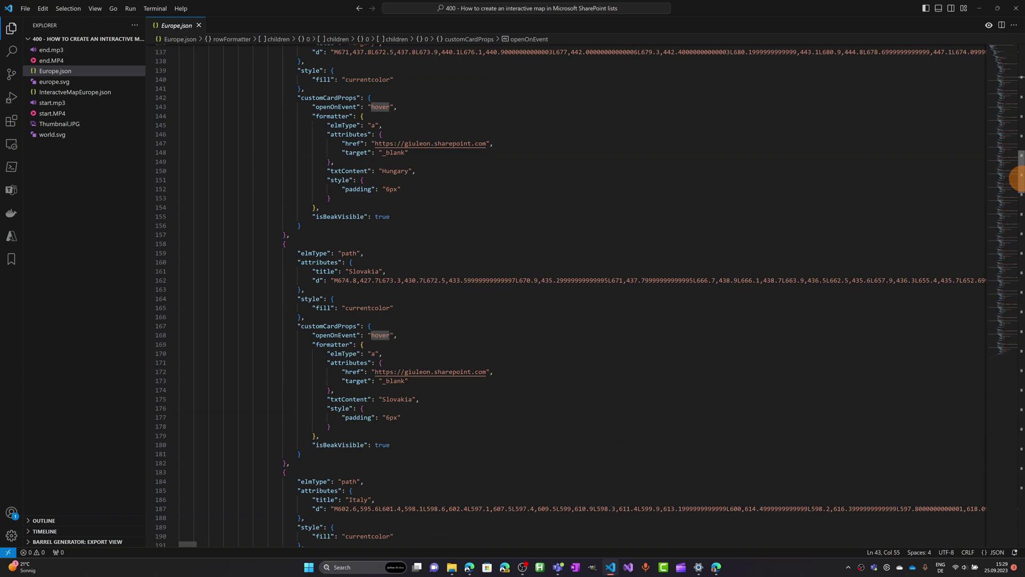
drag(1017, 179, 1006, 508)
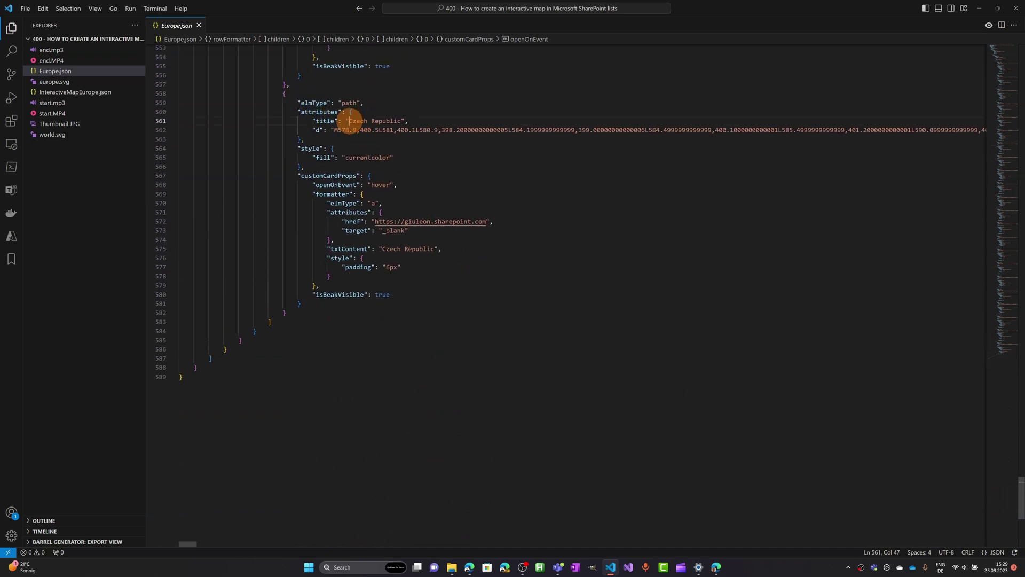
Examine the Czech Republic path's title and its card formatter's element type, and return to the start of Europe.json.
drag(349, 121, 399, 121)
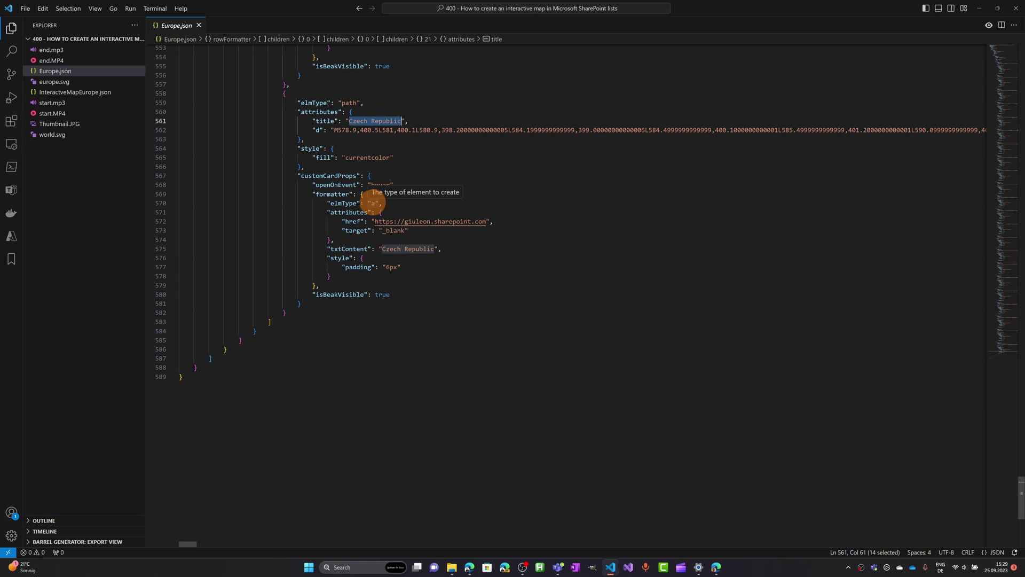
click(373, 203)
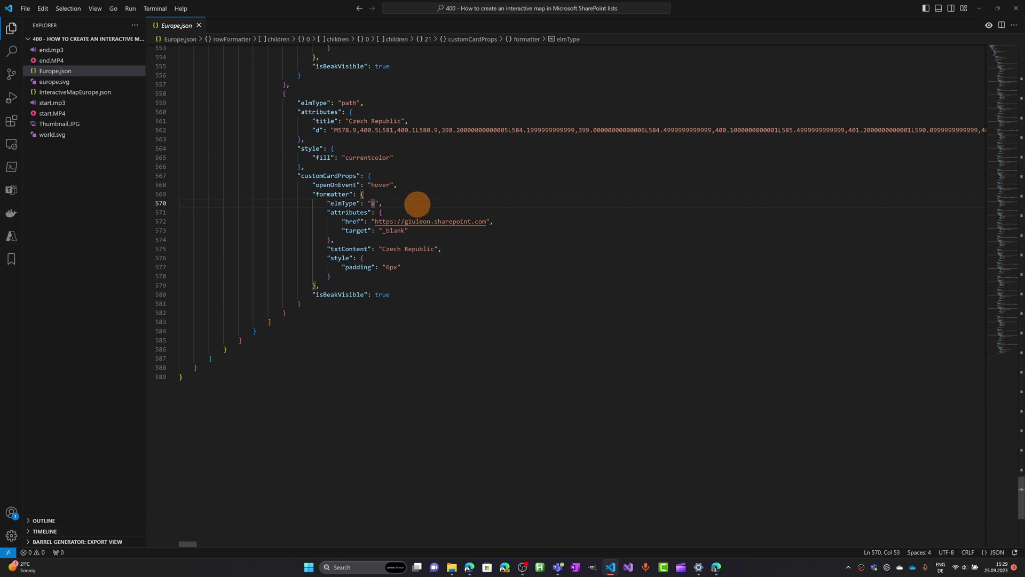
scroll(417, 204, up, 15)
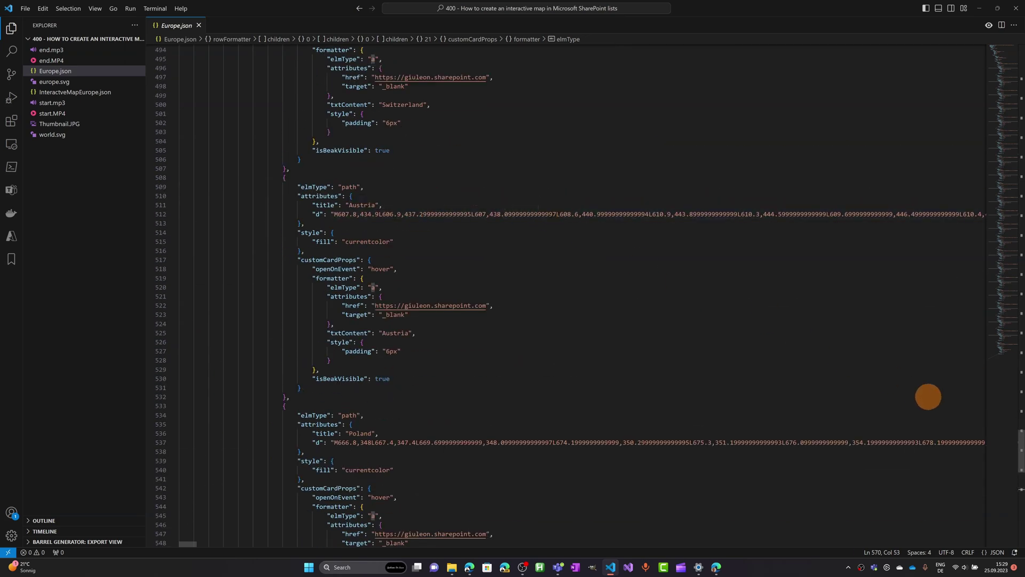
drag(1016, 449, 1019, 56)
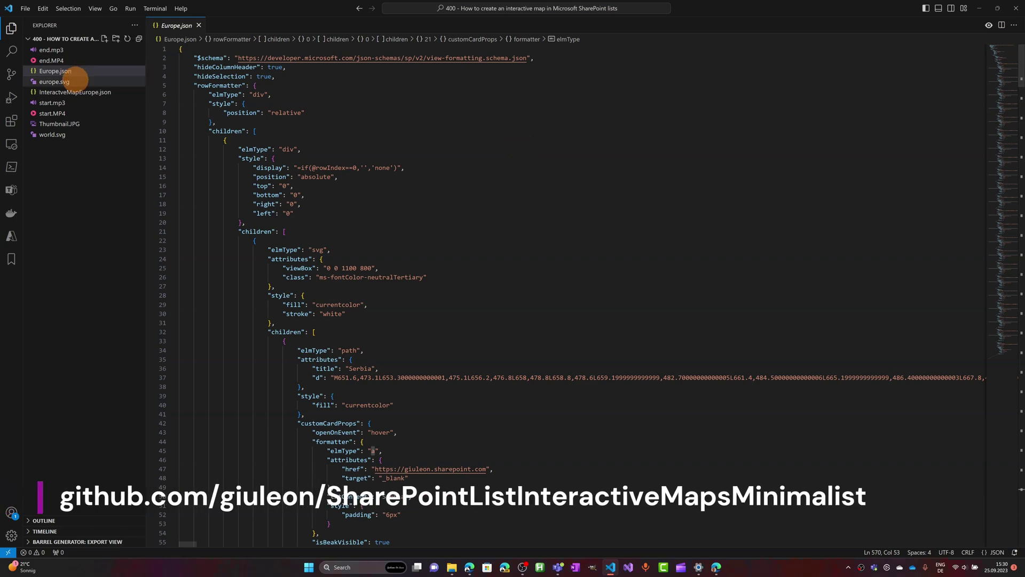
Open europe.svg from the project folder and view its SVG source code.
click(68, 81)
right_click(69, 82)
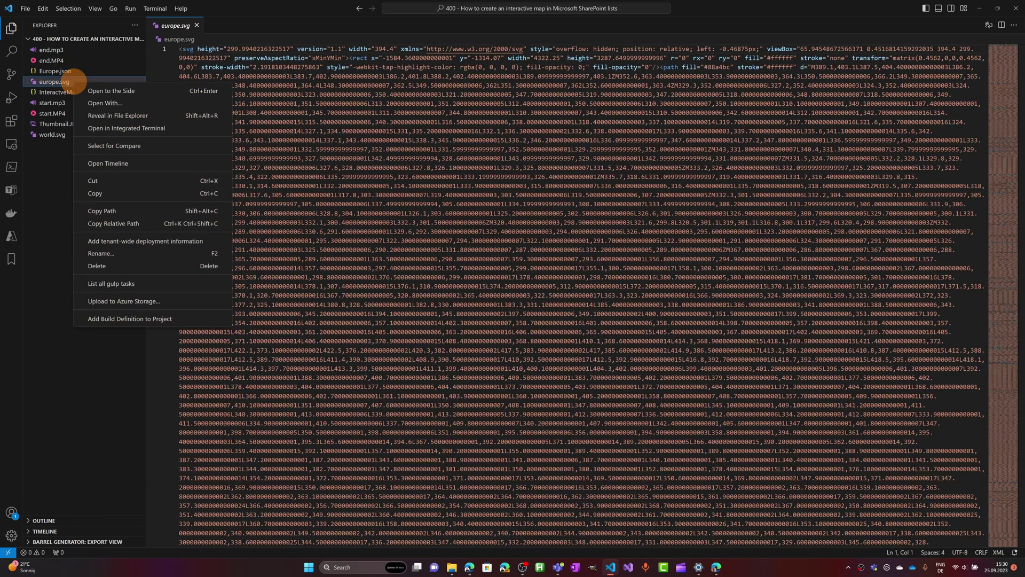
key(Escape)
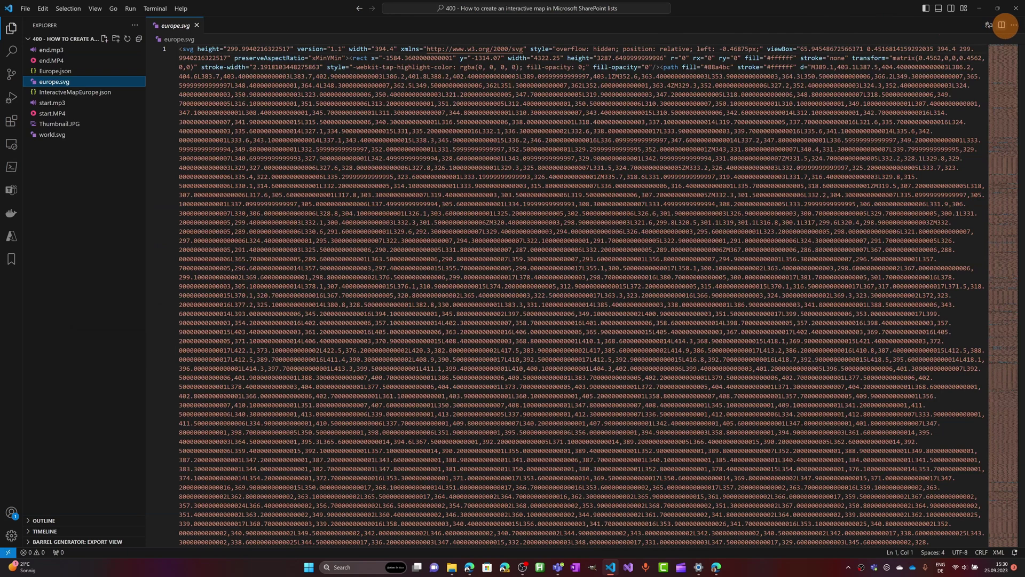
click(1001, 25)
click(637, 25)
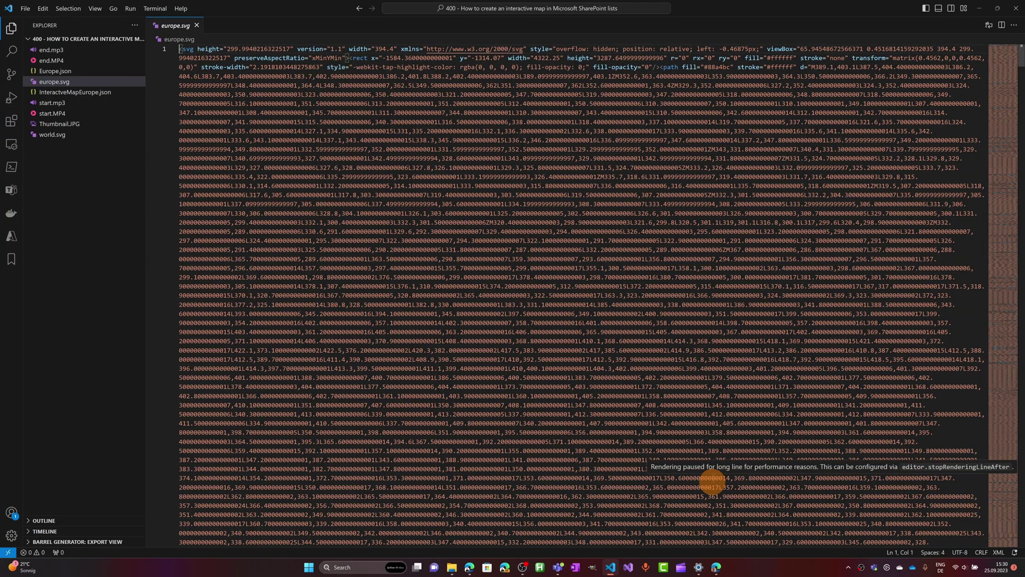
Switch to Microsoft Edge, open the Europe map product page on simplemaps.com and preview a country's pop-up.
click(716, 567)
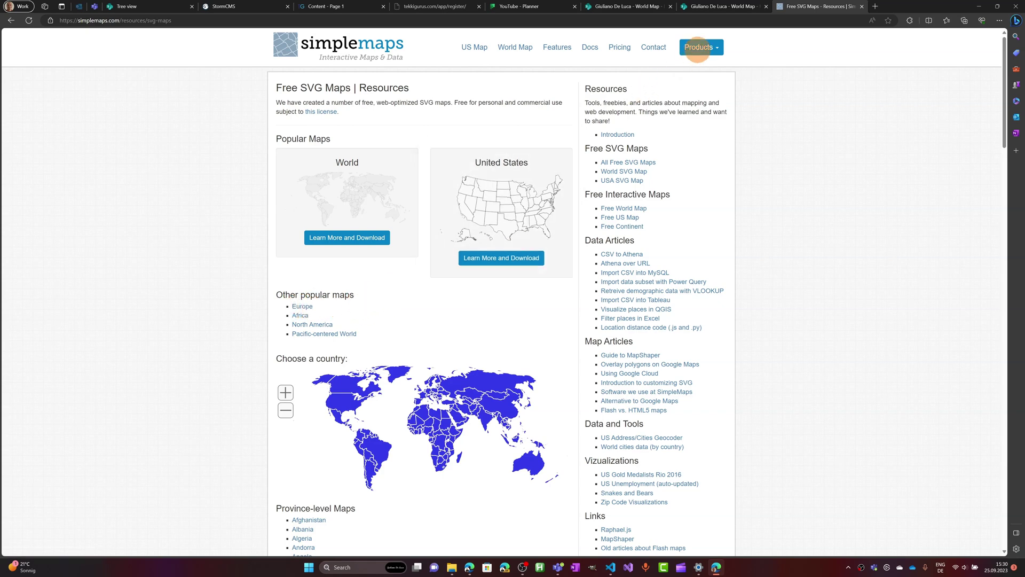
click(698, 47)
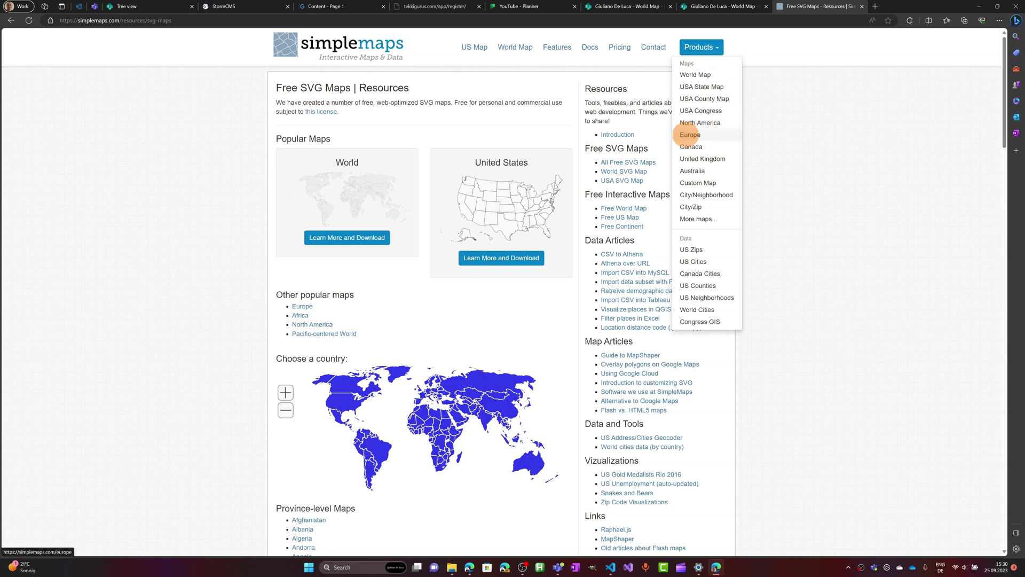
click(690, 135)
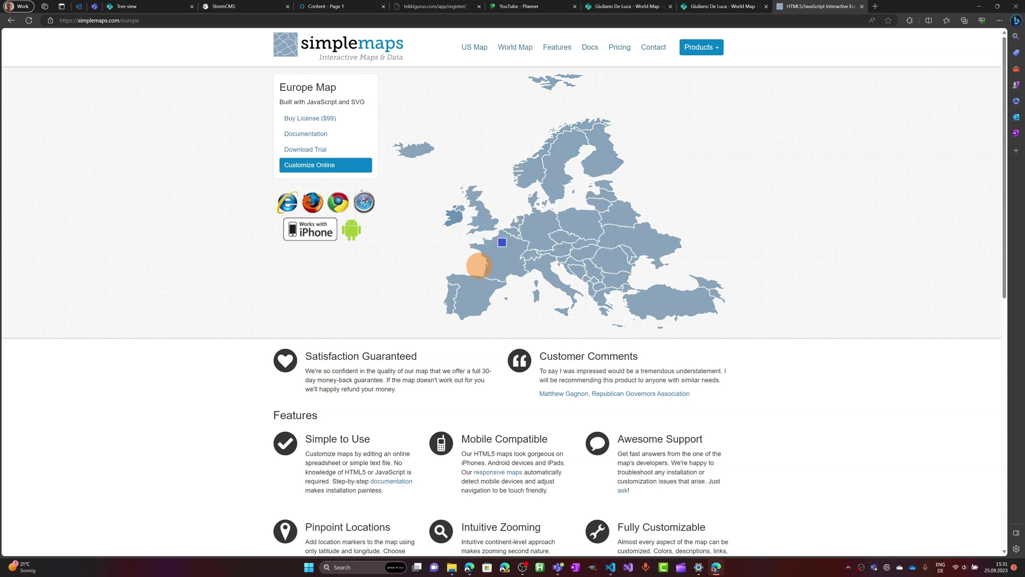
mouse_move(710, 279)
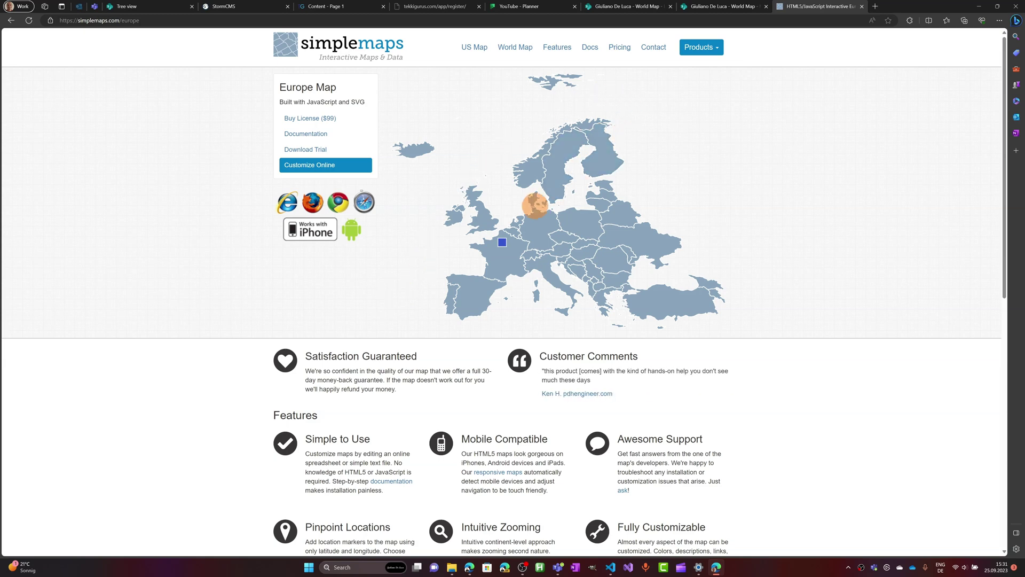
mouse_move(535, 203)
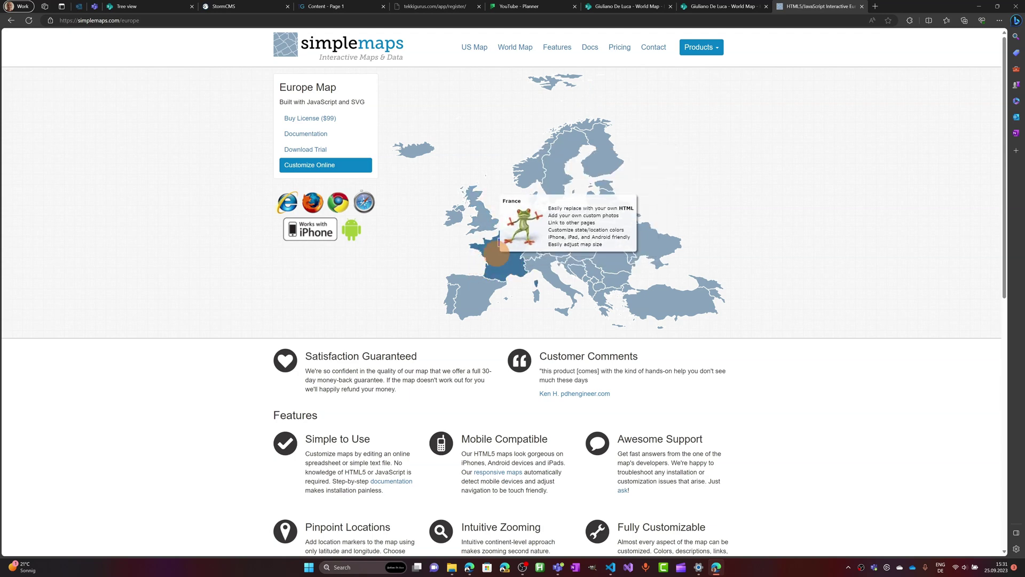
Open Microsoft Edge DevTools on the Europe map page, dock them below the page and activate element inspection.
key(F12)
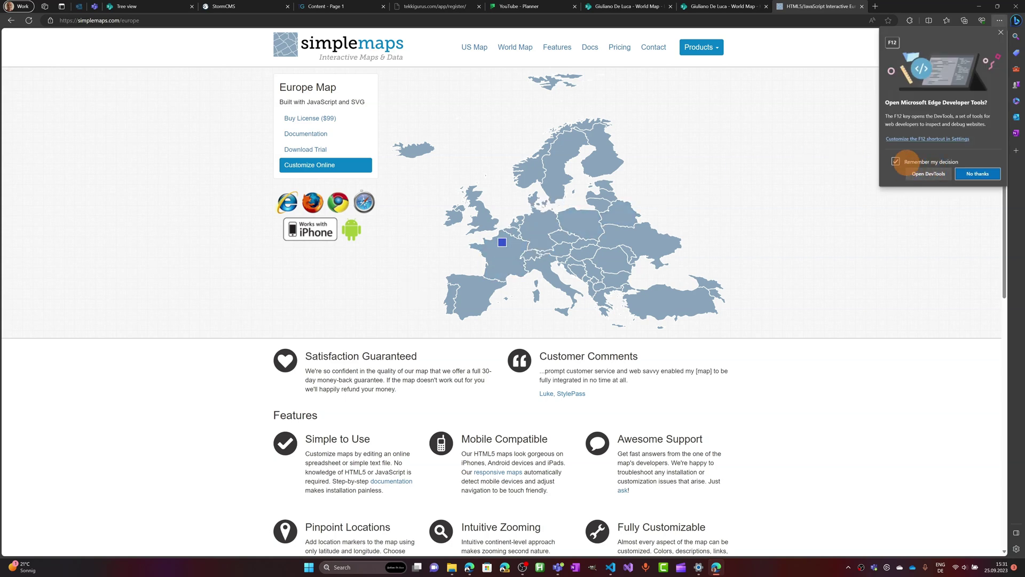
click(916, 171)
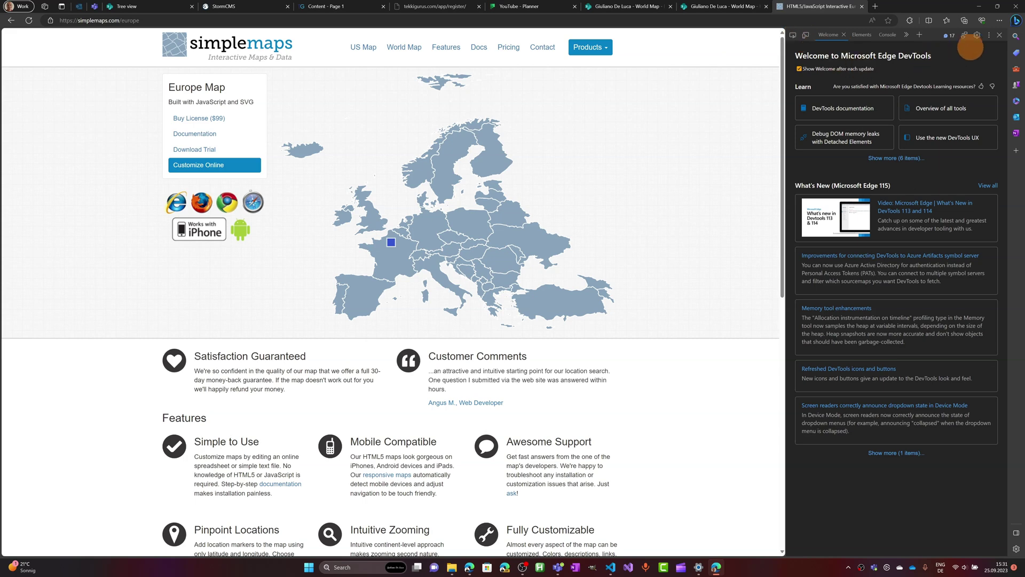
click(989, 35)
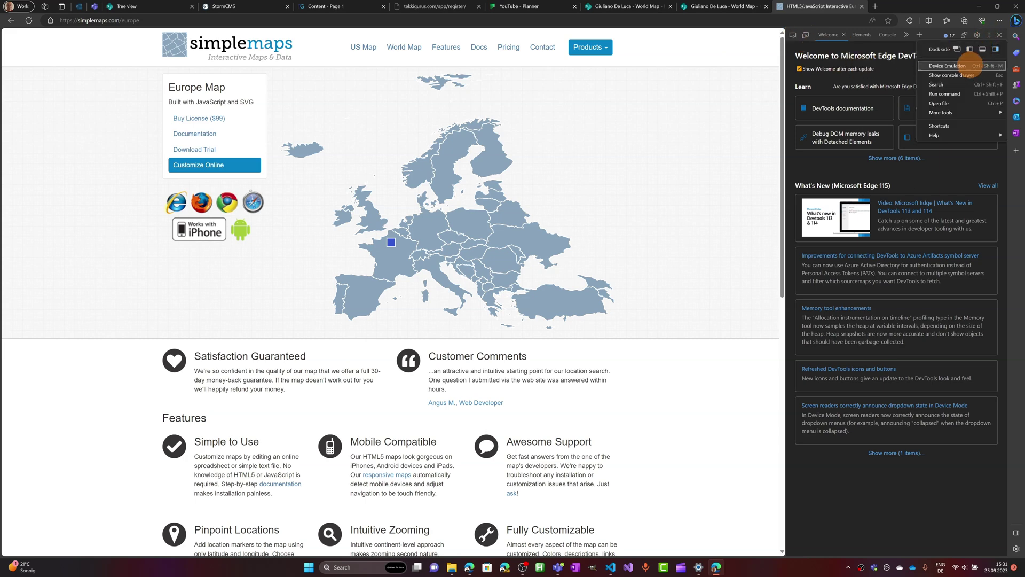
click(982, 48)
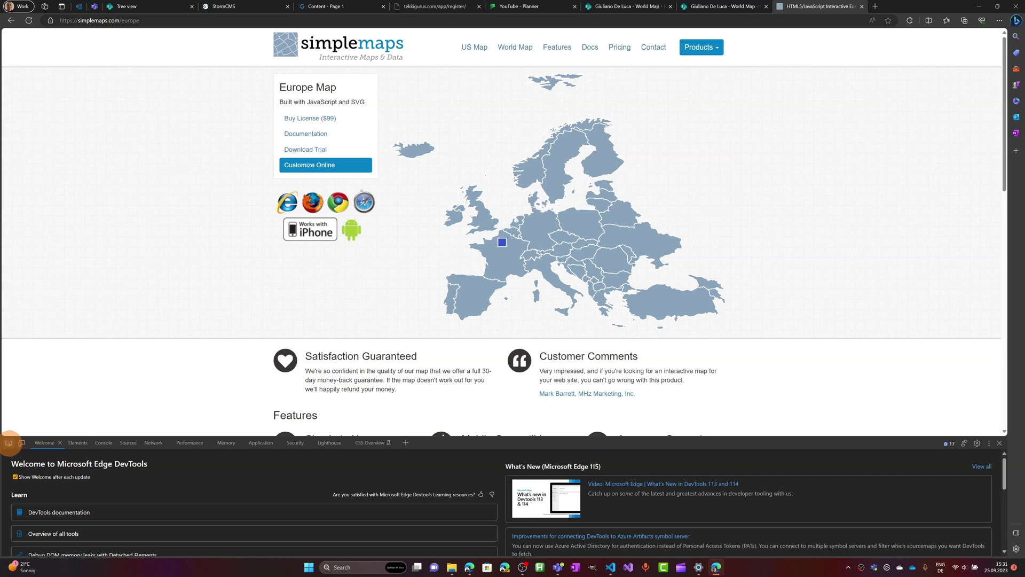
click(8, 443)
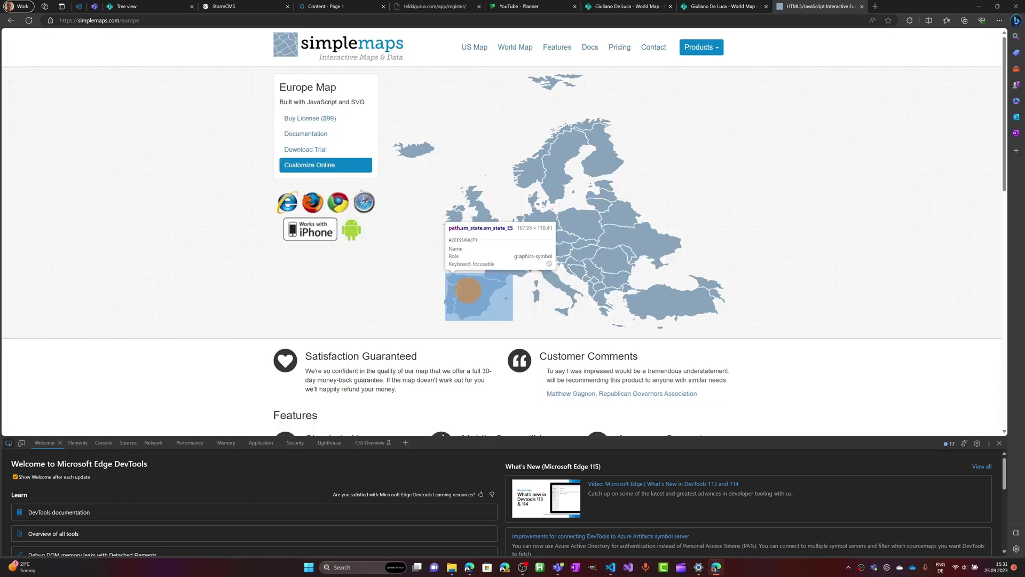
Inspect Spain on the Europe map and copy the d attribute value of its path element.
click(467, 290)
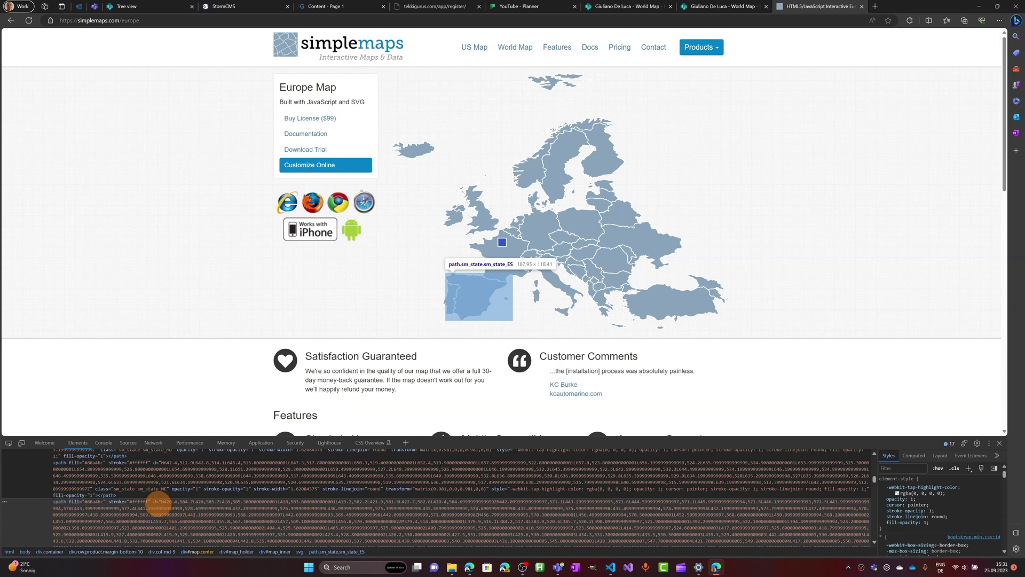
double_click(185, 506)
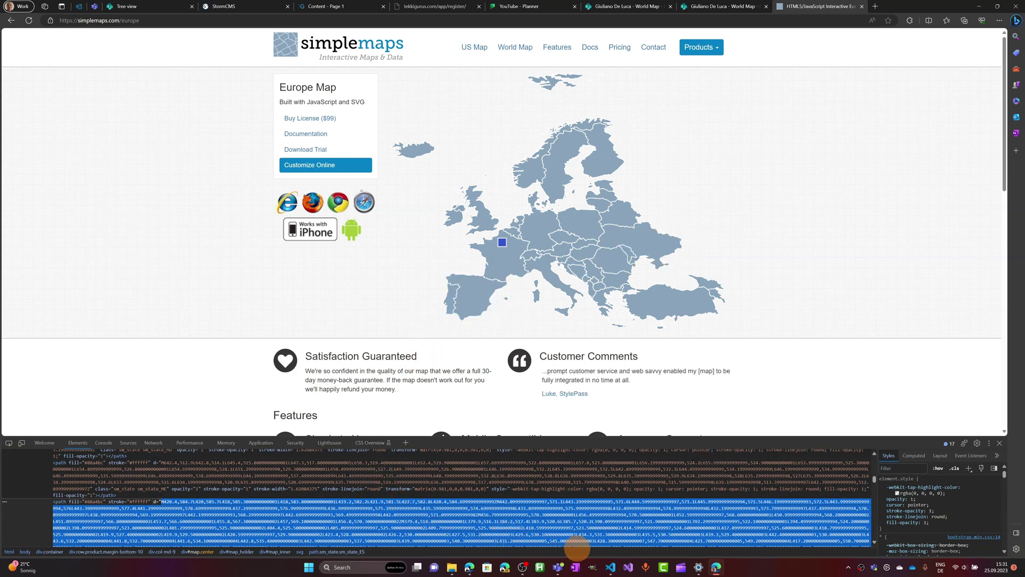
Switch to Visual Studio Code, open Europe.json and select the whole d value of the Serbia path.
click(611, 567)
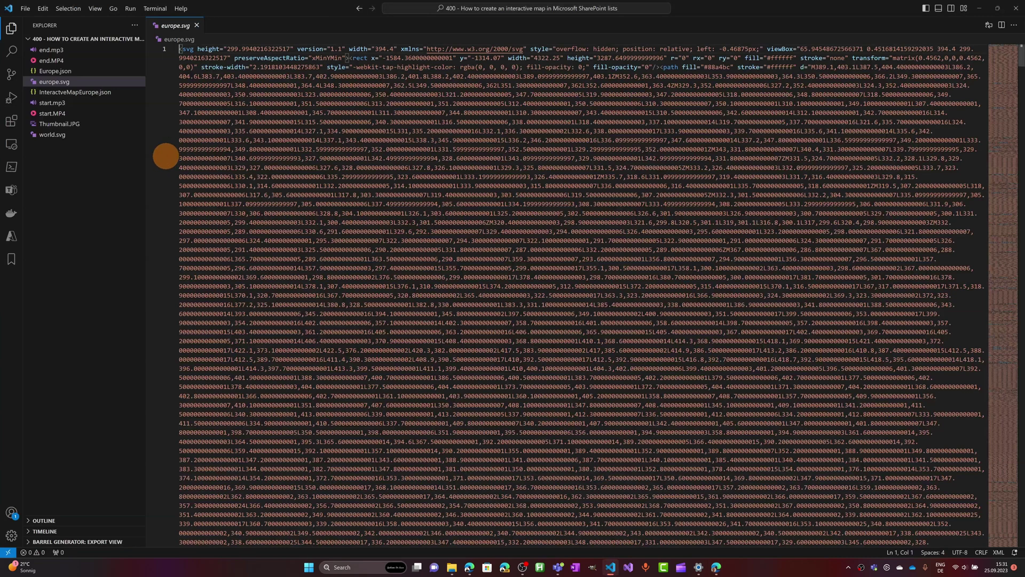
click(55, 71)
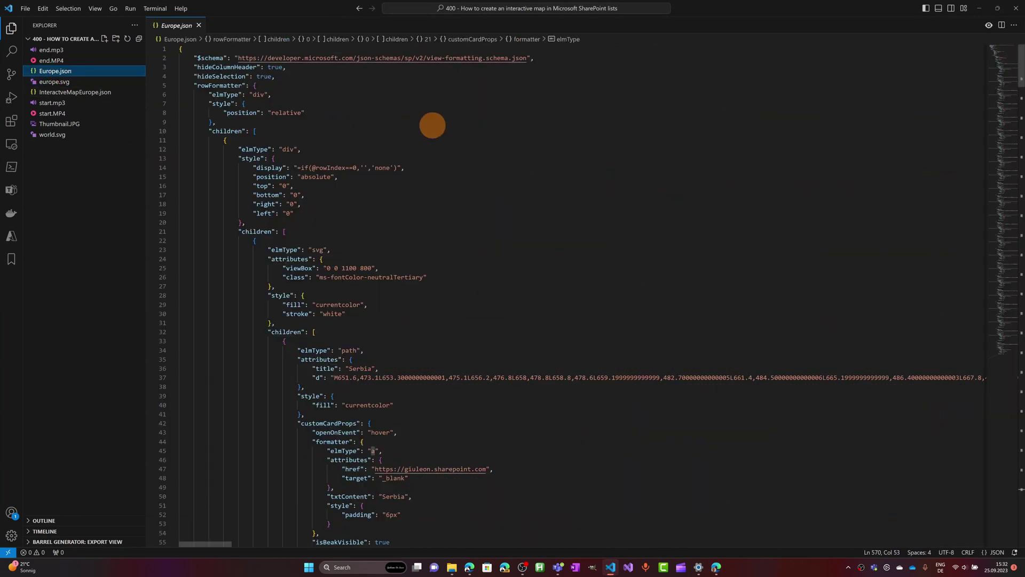
scroll(433, 126, down, 5)
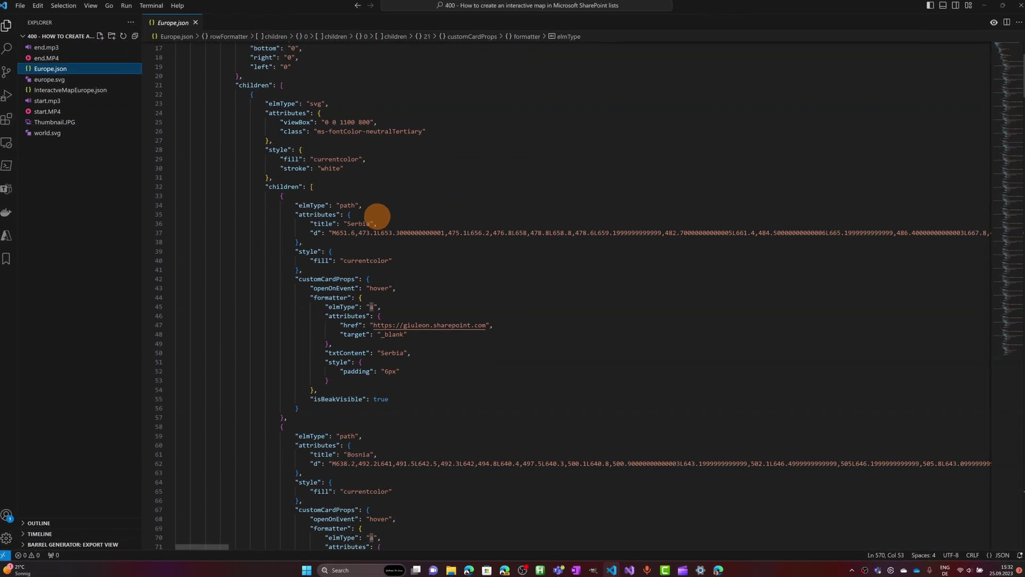
click(316, 233)
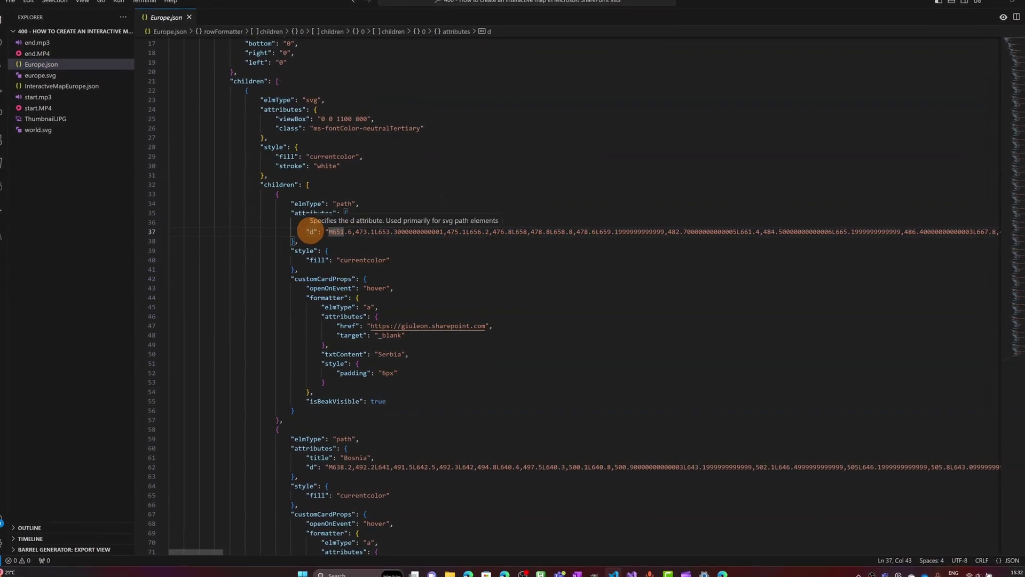
click(327, 231)
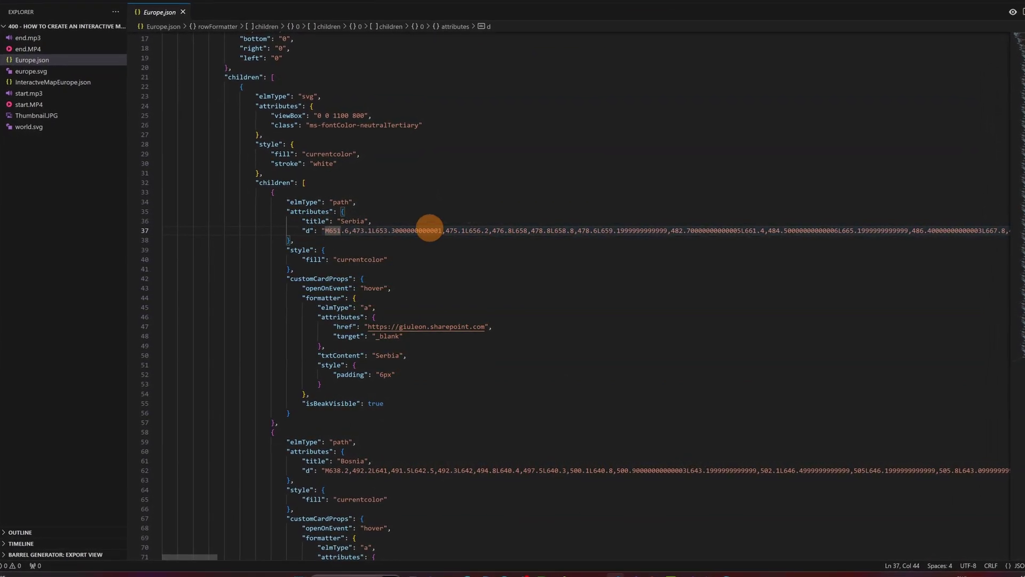
key(shift+End)
key(shift+Right)
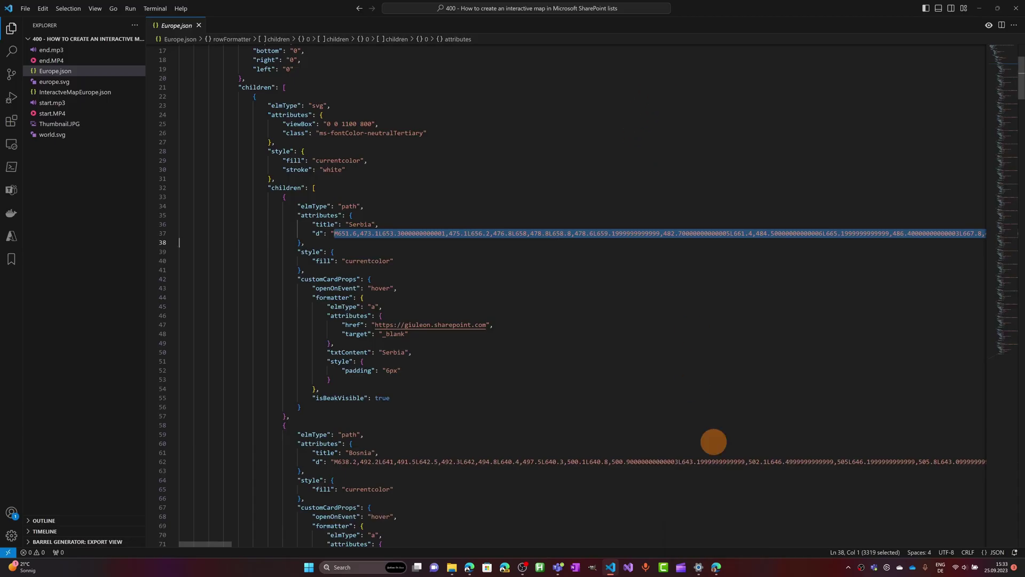
Switch to Microsoft Edge and go from the World Map list to the SharePoint site's home page.
click(716, 566)
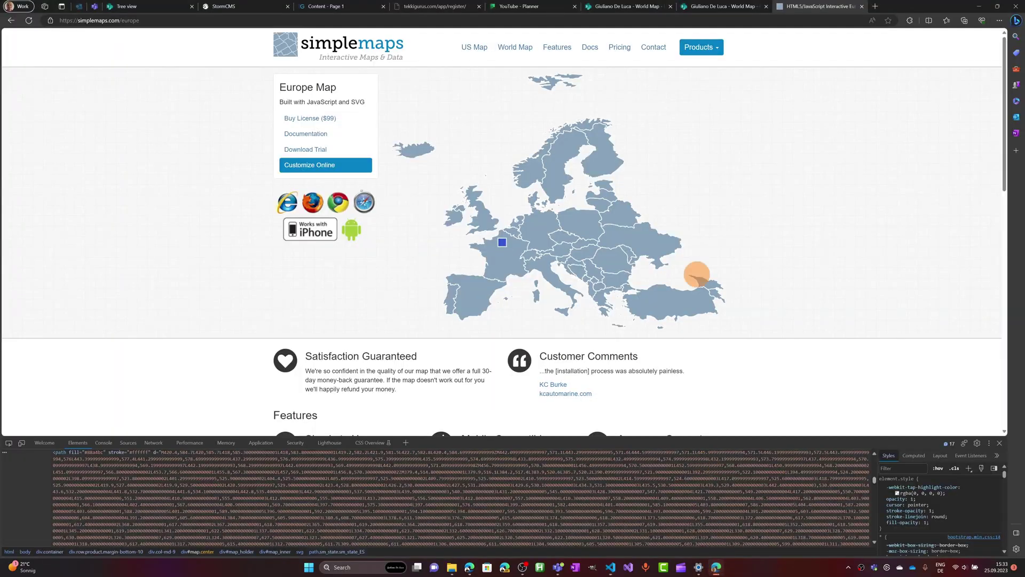
click(717, 9)
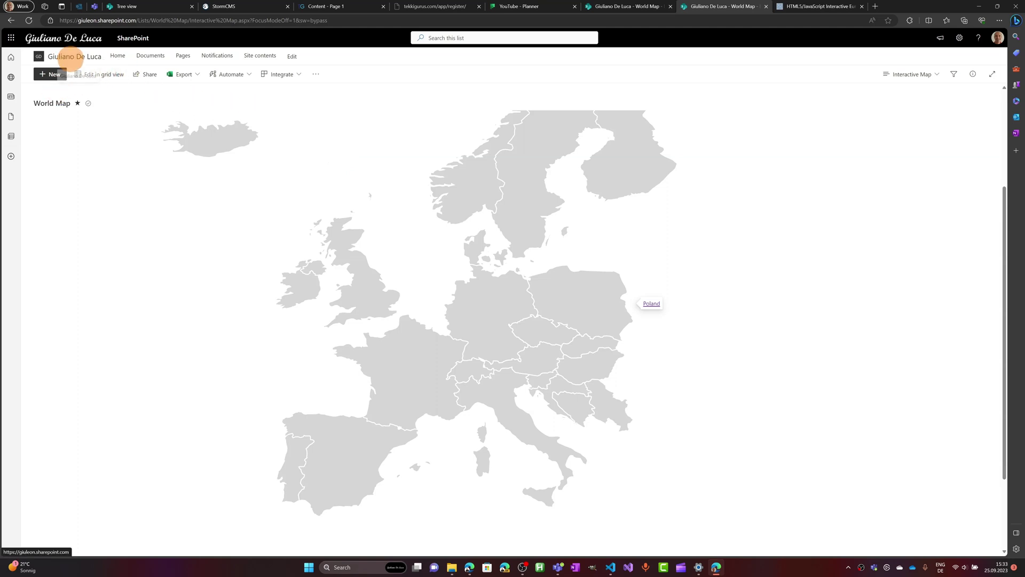
click(71, 58)
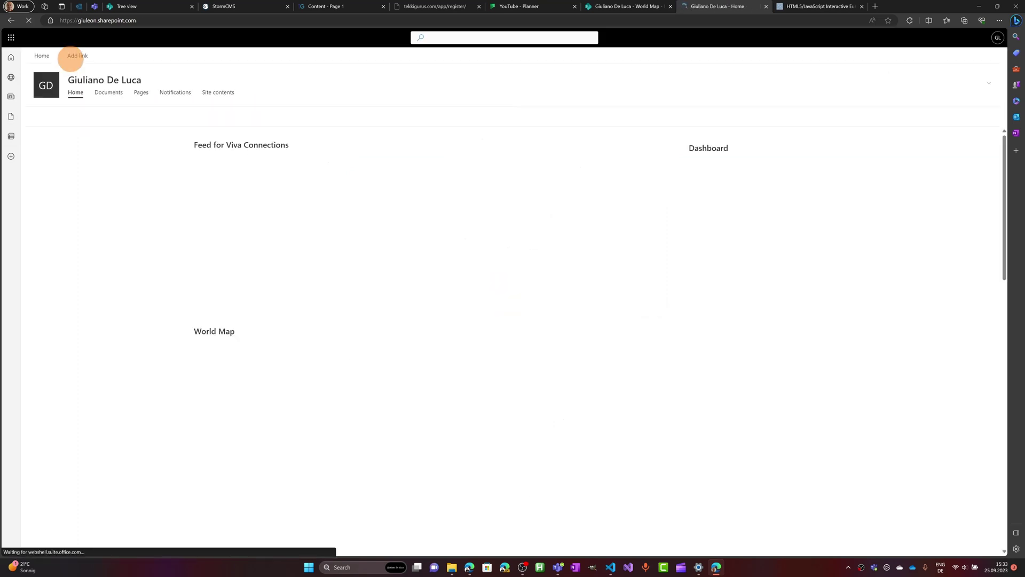
Create a blank list named Europe that is not shown in the site navigation.
click(49, 116)
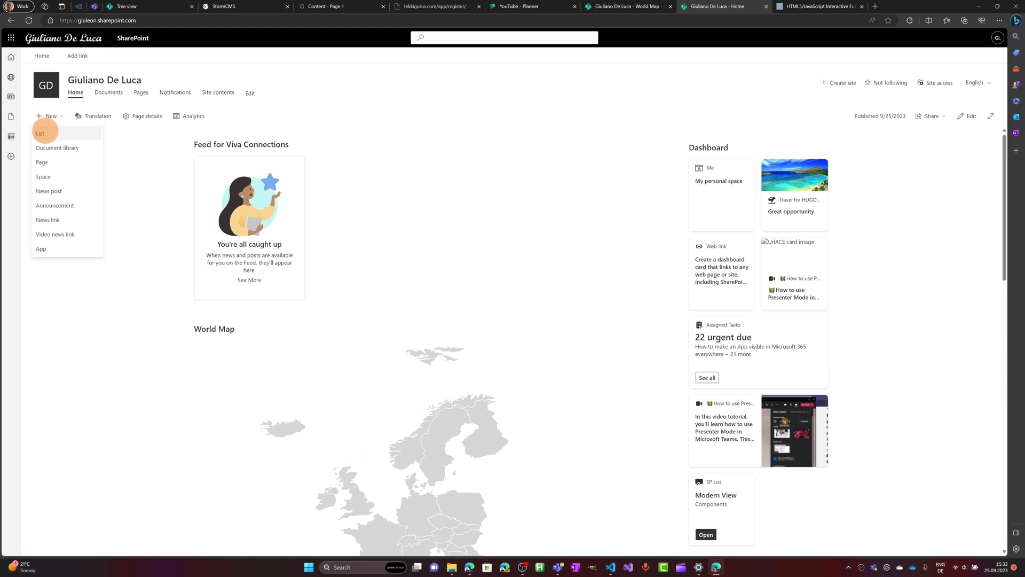
click(45, 133)
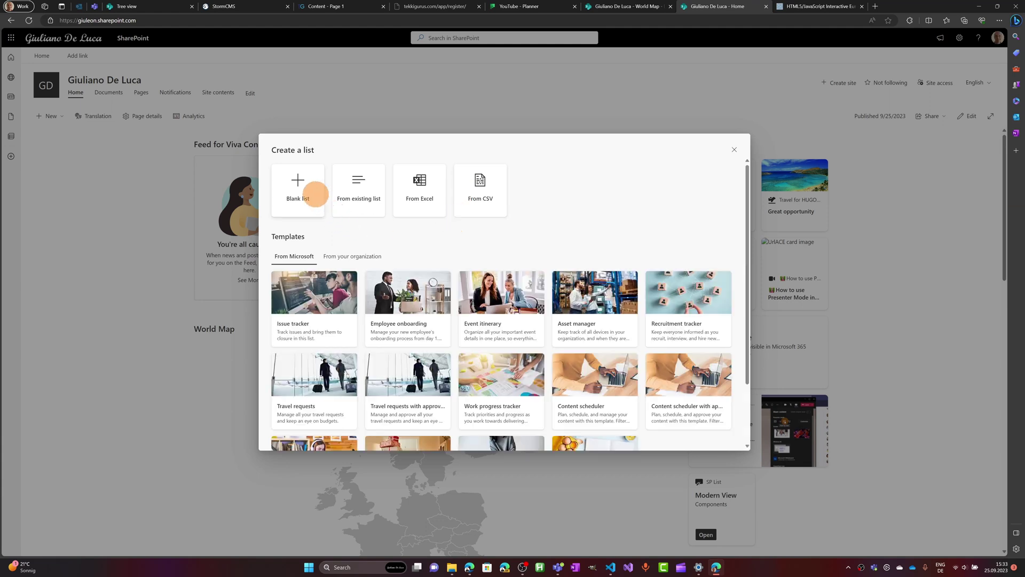
click(315, 193)
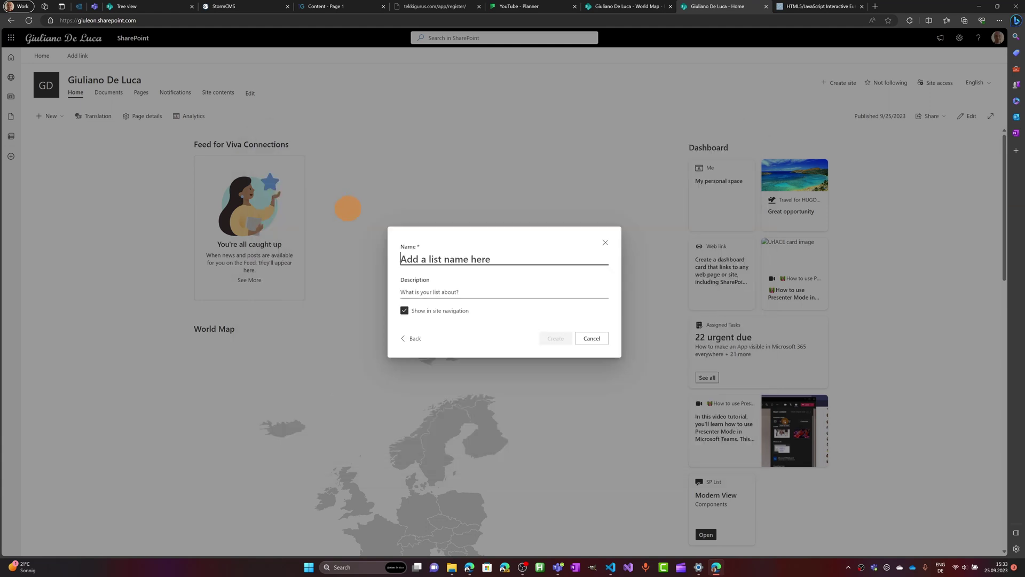
text(Europe)
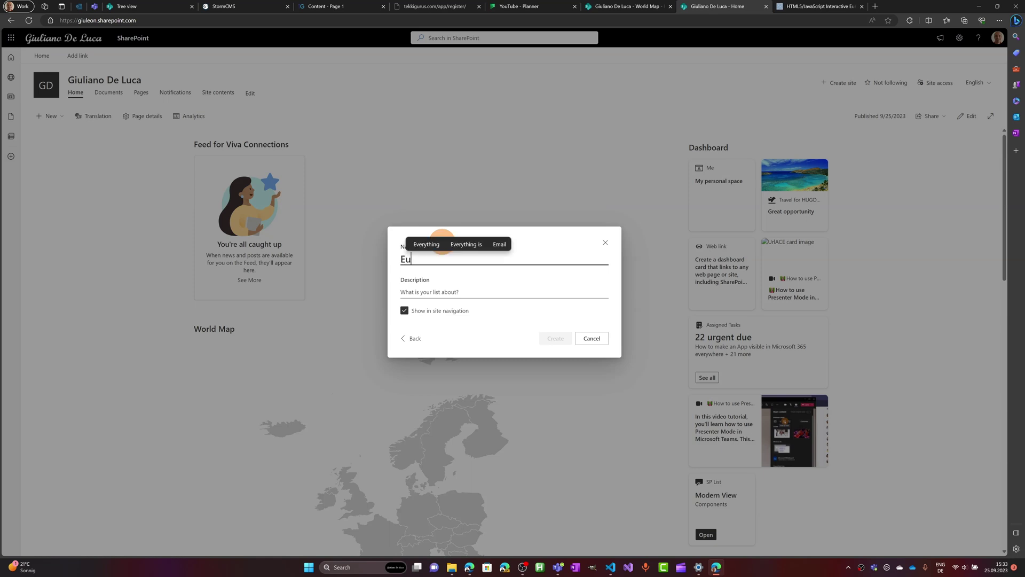
click(443, 310)
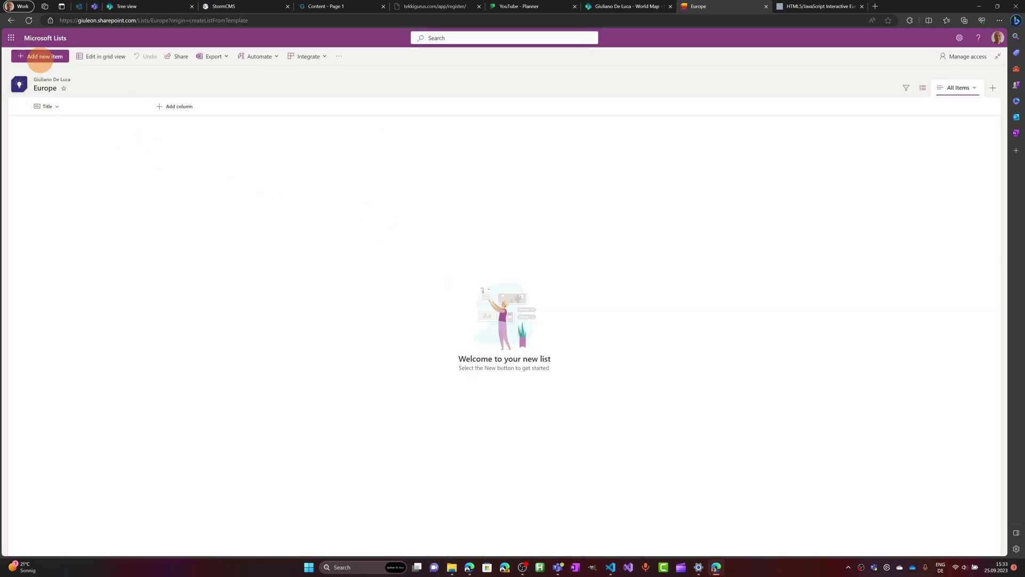
Add a new item titled Italy to the Europe list and save it.
click(40, 58)
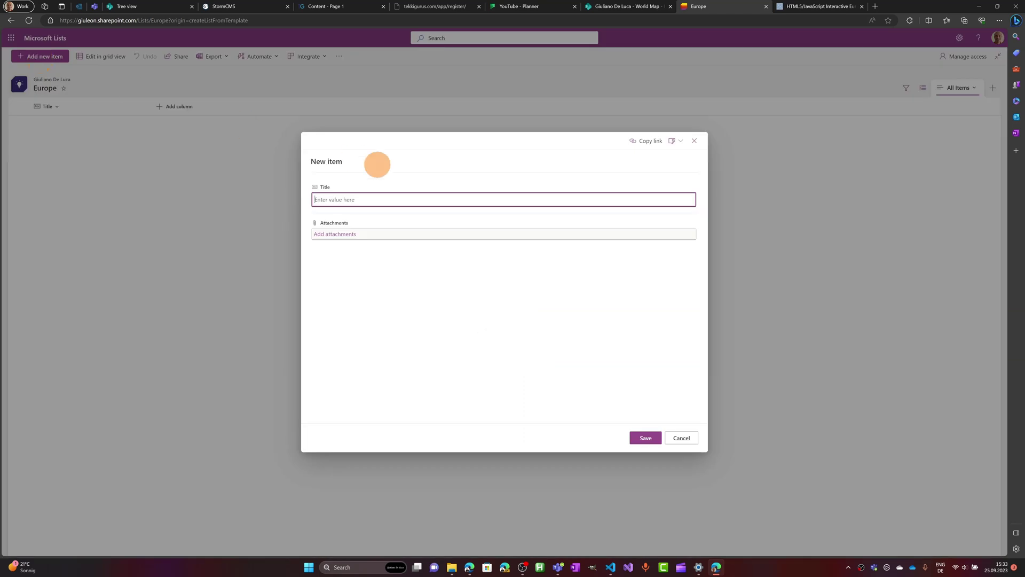
text(Italy)
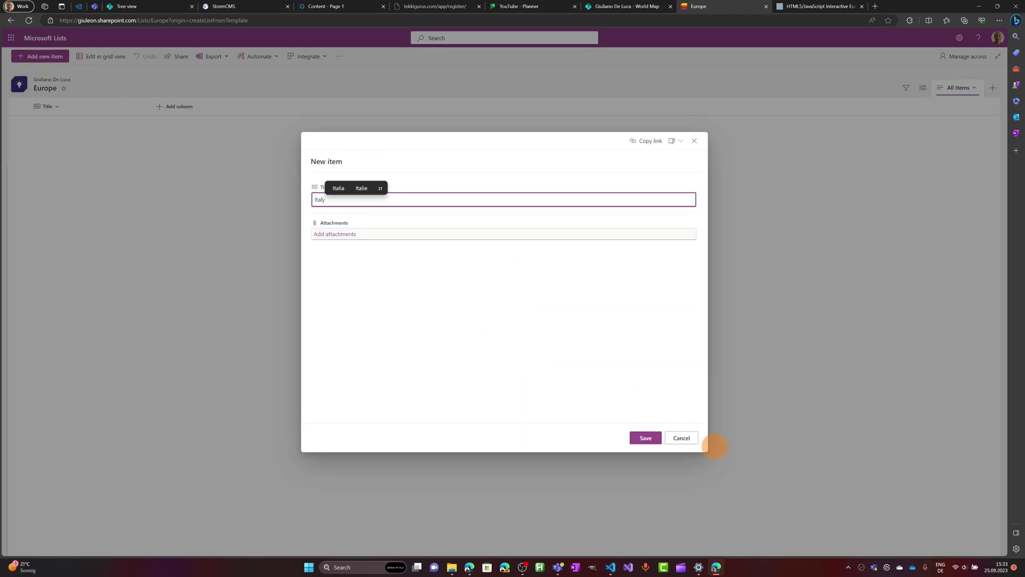
click(660, 446)
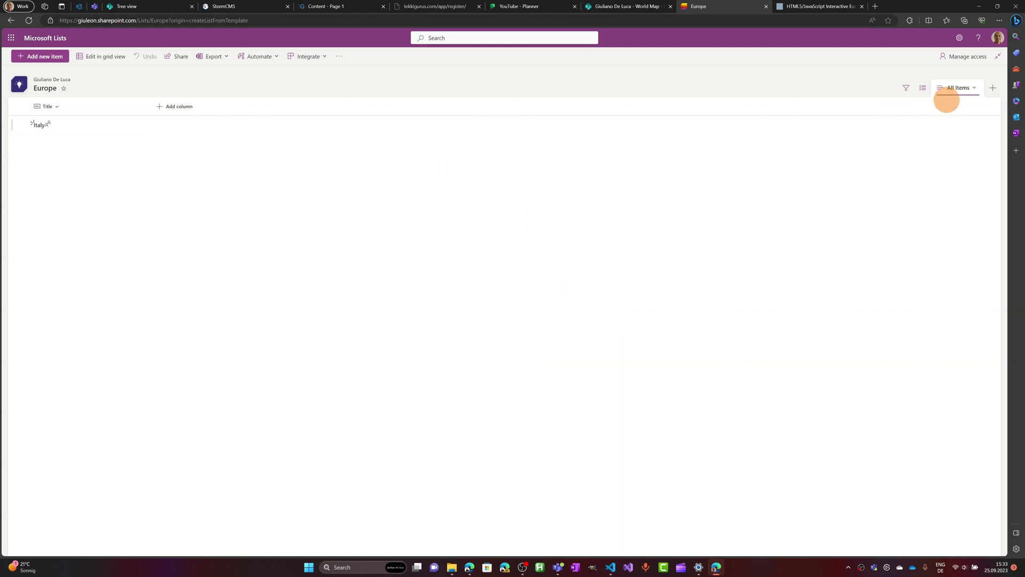
Reload the Europe list in the SharePoint site layout using the URL parameters ?FocusModeOff=1&sw=bypass.
click(962, 88)
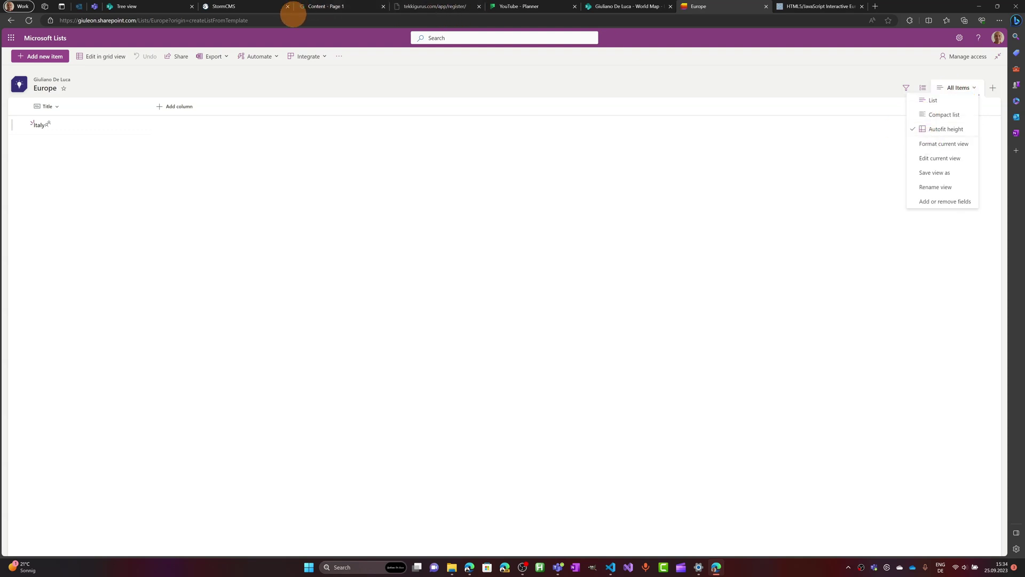
click(272, 19)
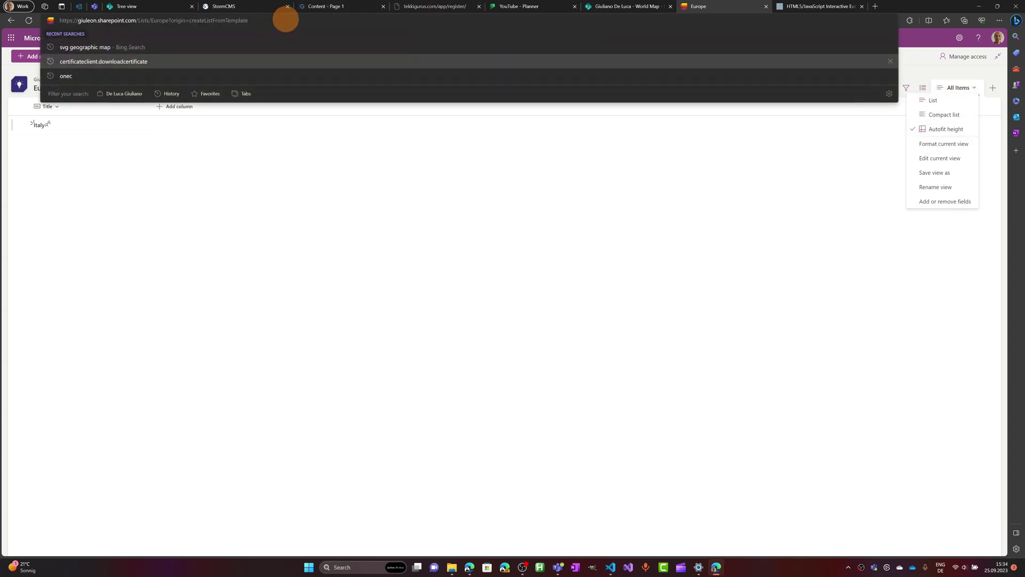
key(super+v)
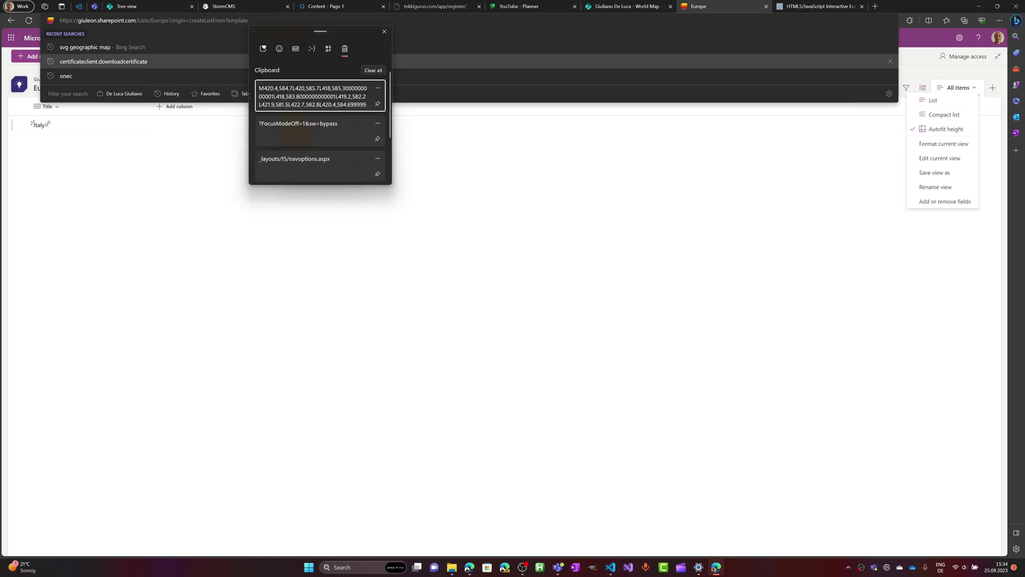
click(298, 130)
key(Return)
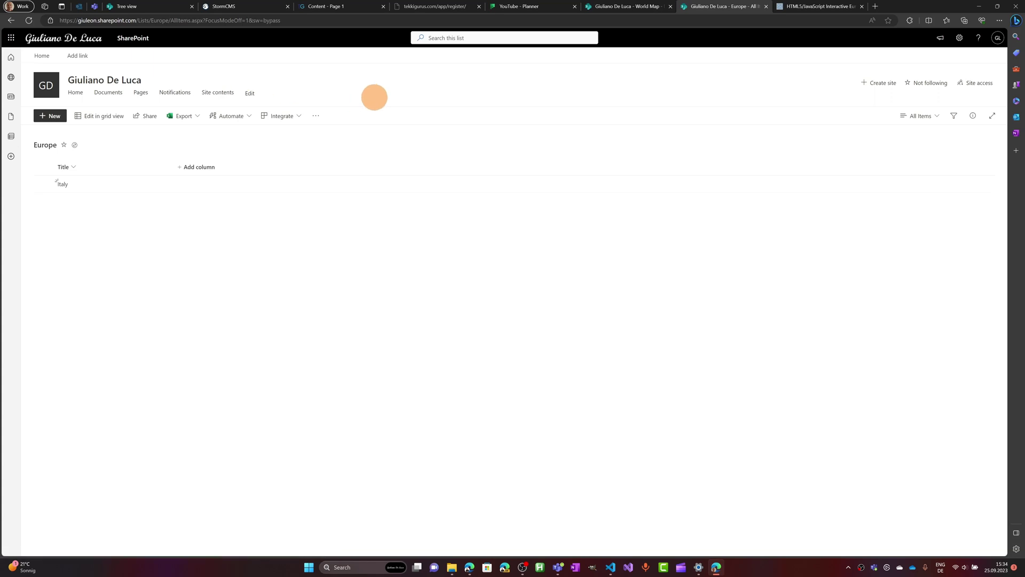
Create a new public view named Europe, shown as a list, in the Europe list.
click(921, 112)
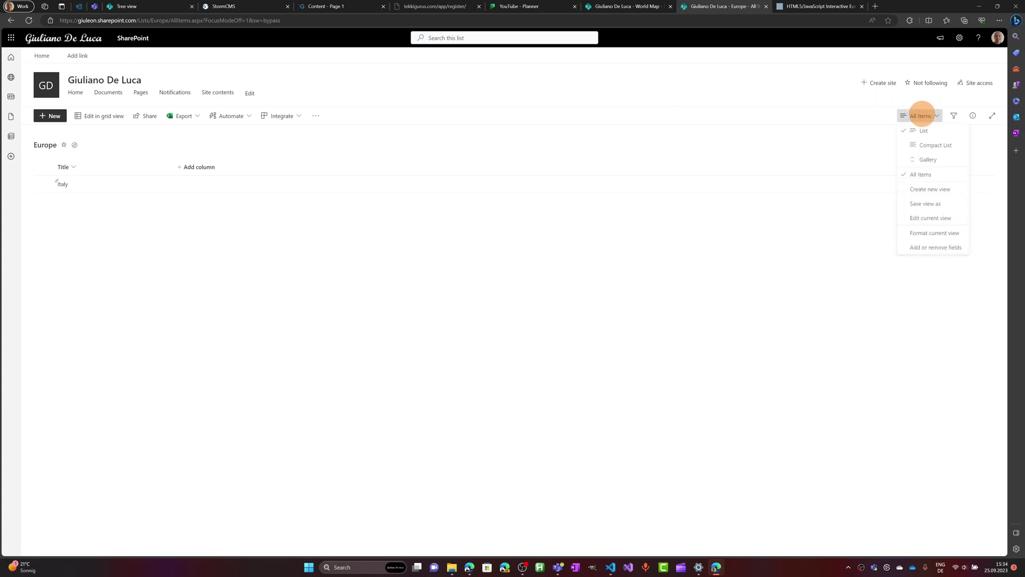
click(899, 114)
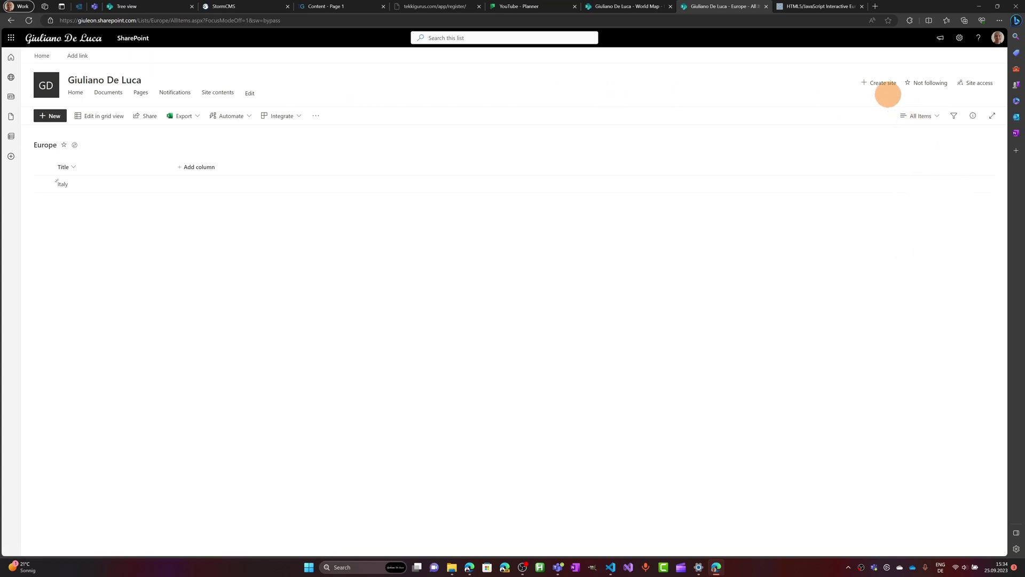
click(935, 115)
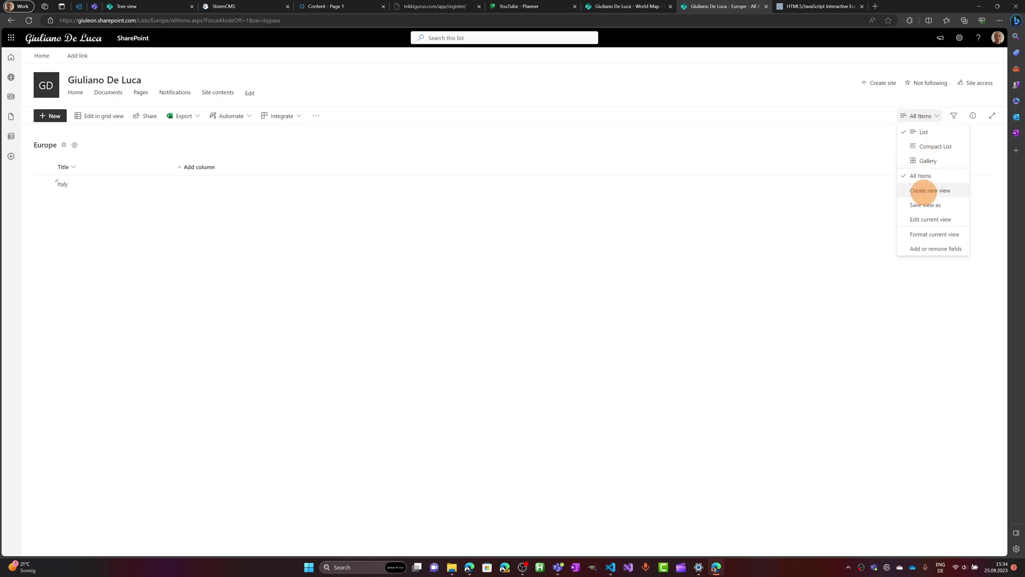
click(924, 191)
click(445, 260)
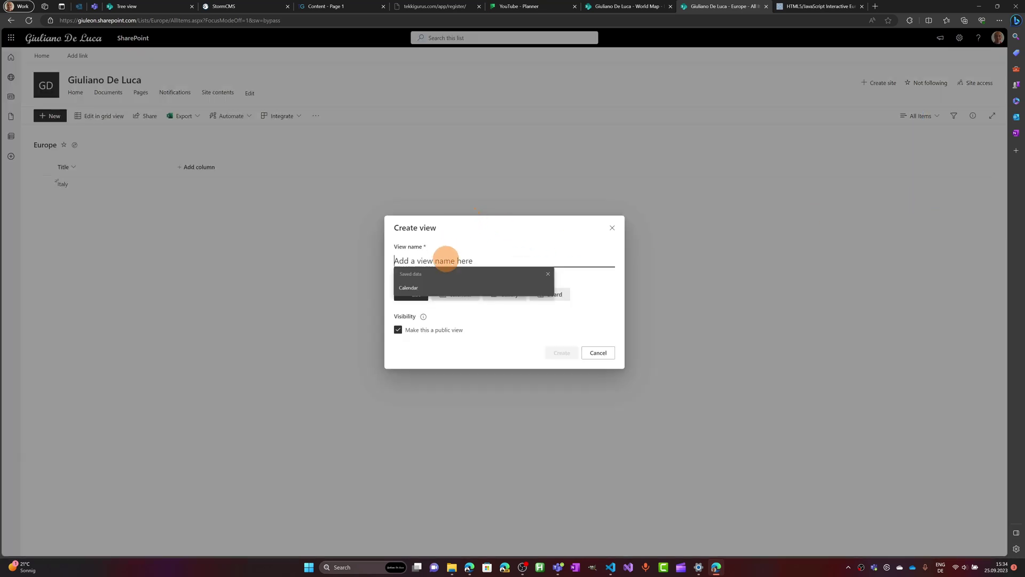
text(Europe)
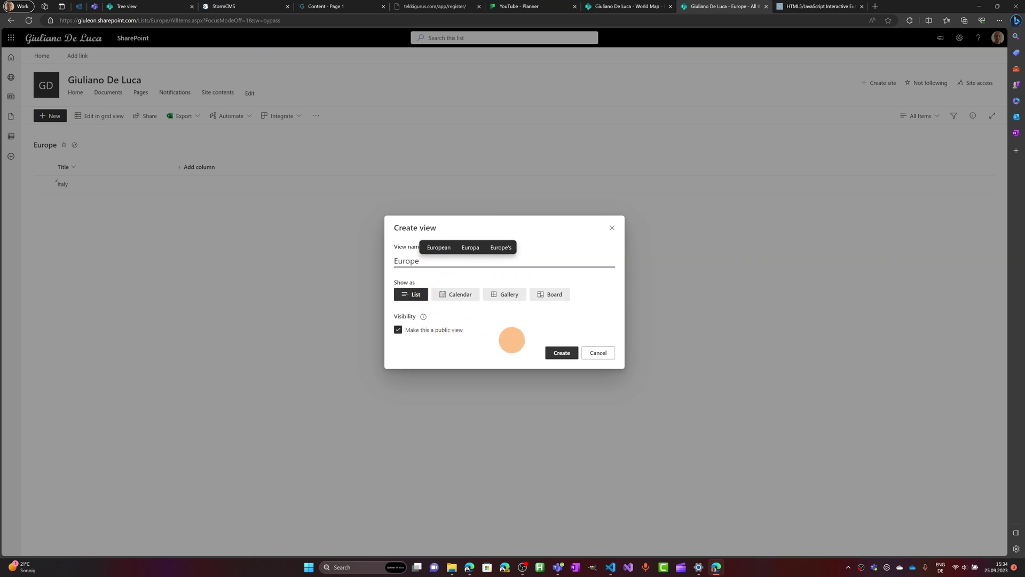
click(553, 353)
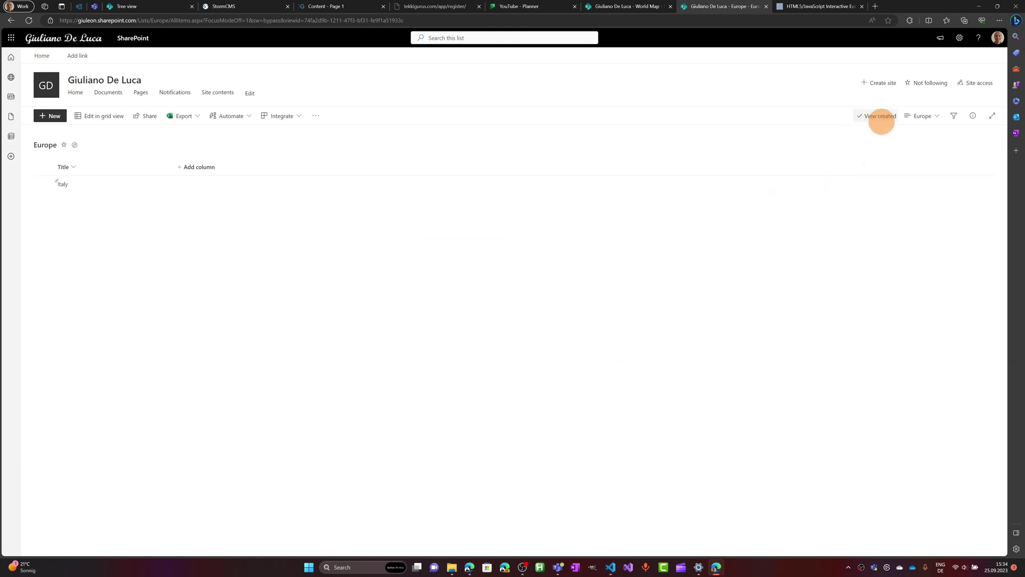
Open the advanced JSON formatting editor for the current Europe view.
click(928, 116)
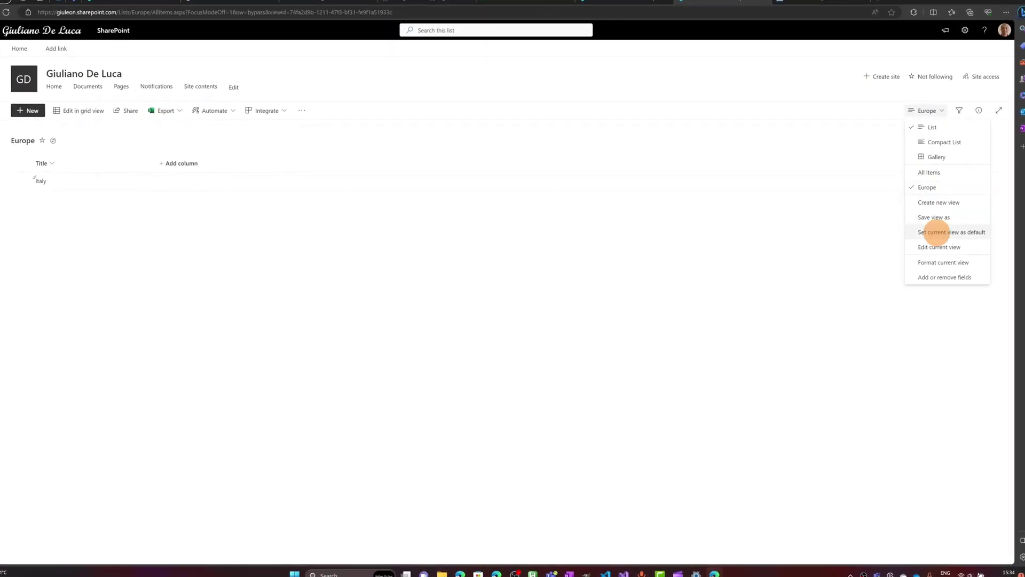
click(939, 262)
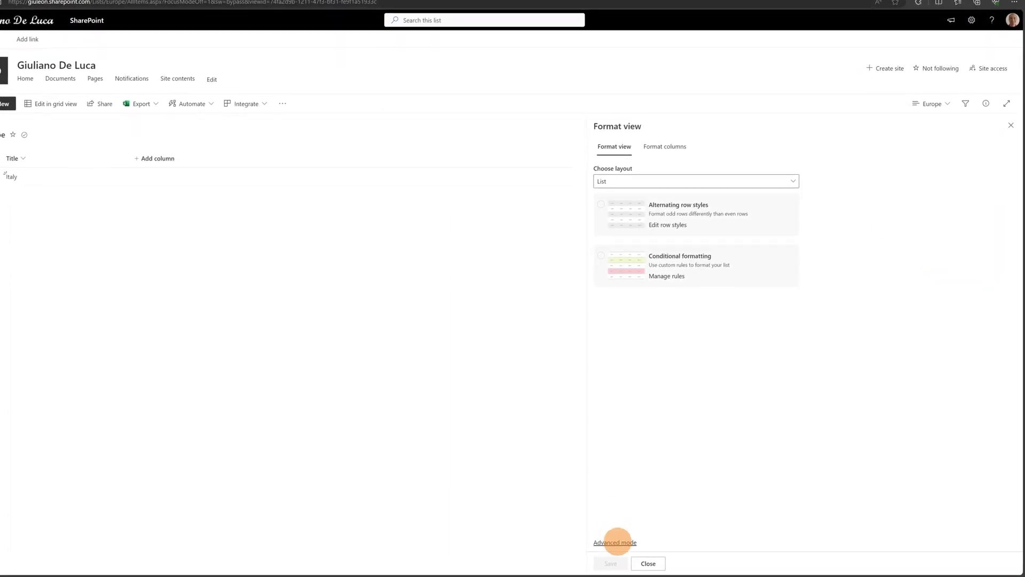
click(607, 544)
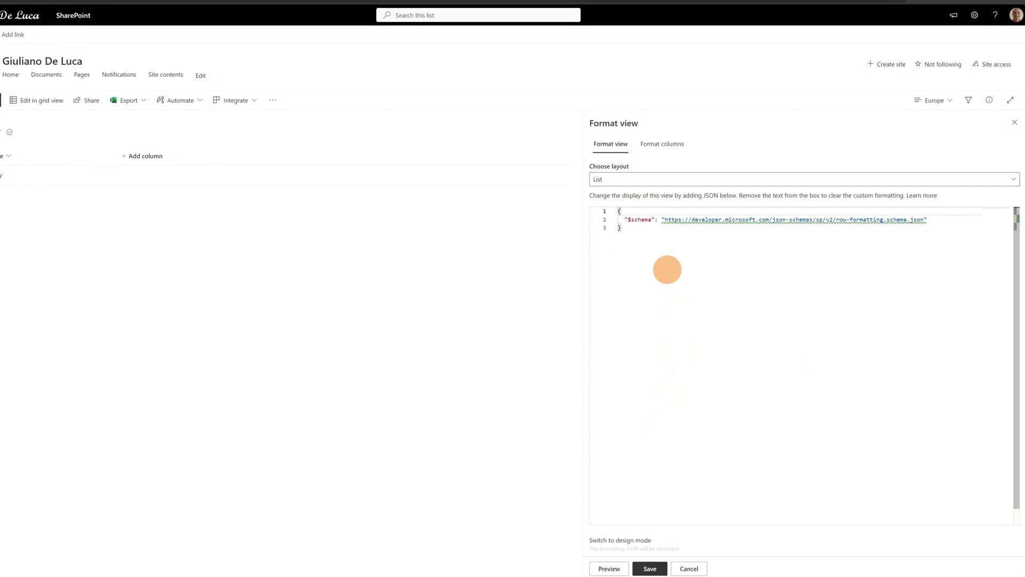
Replace the default view JSON with the complete map formatting JSON copied from the code editor, and preview the map.
click(665, 266)
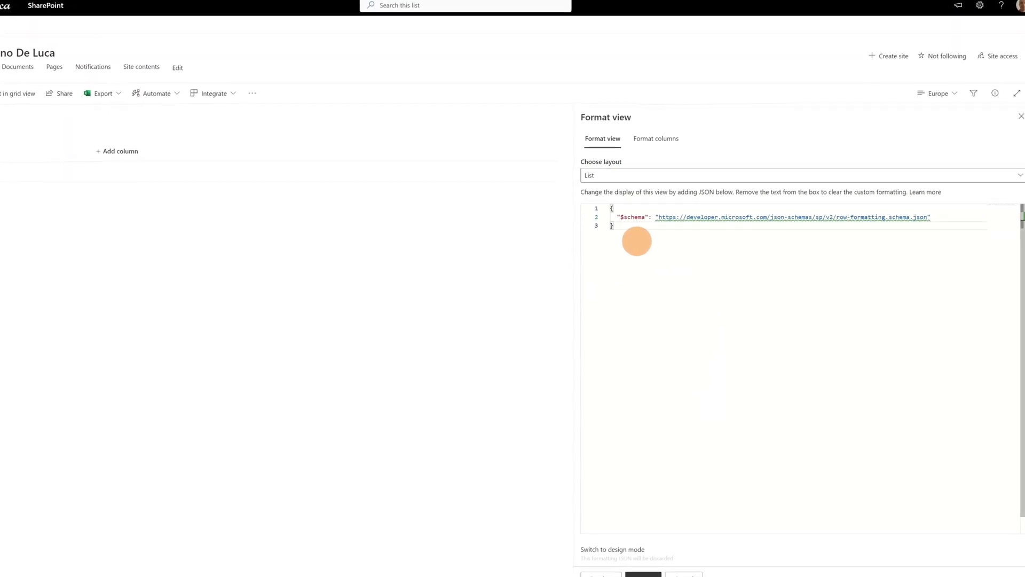
key(ctrl+a)
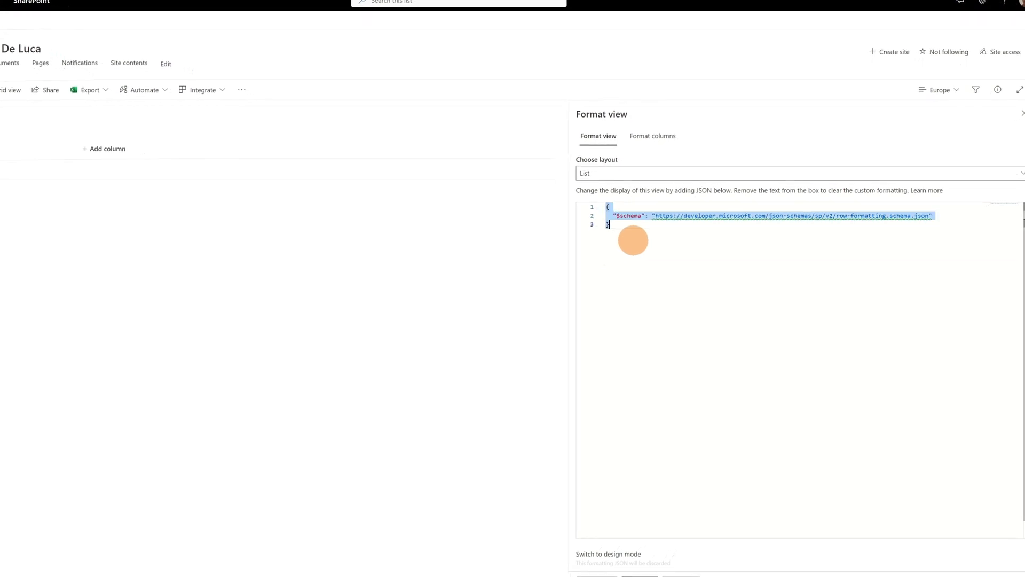
key(super+v)
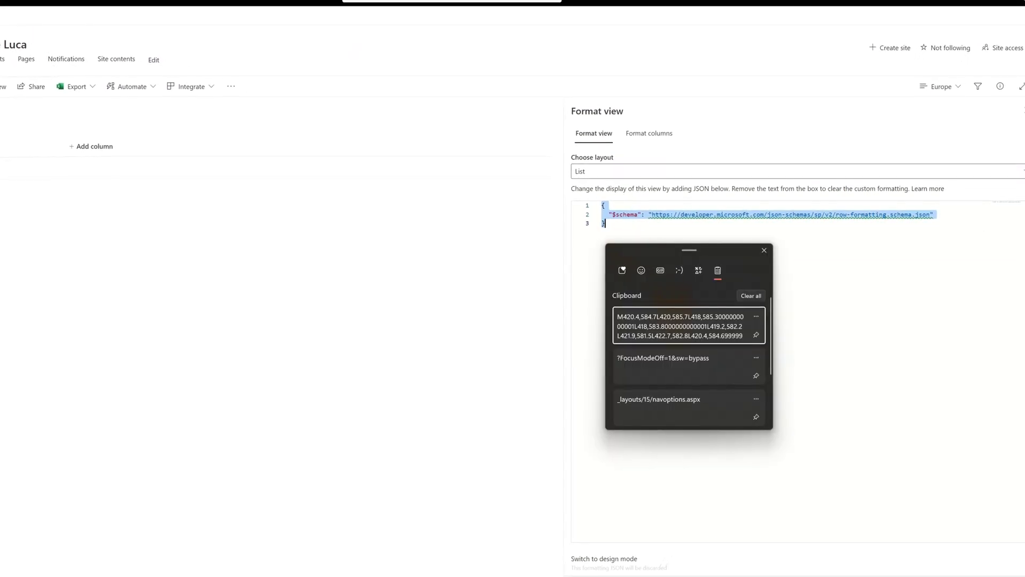
key(Escape)
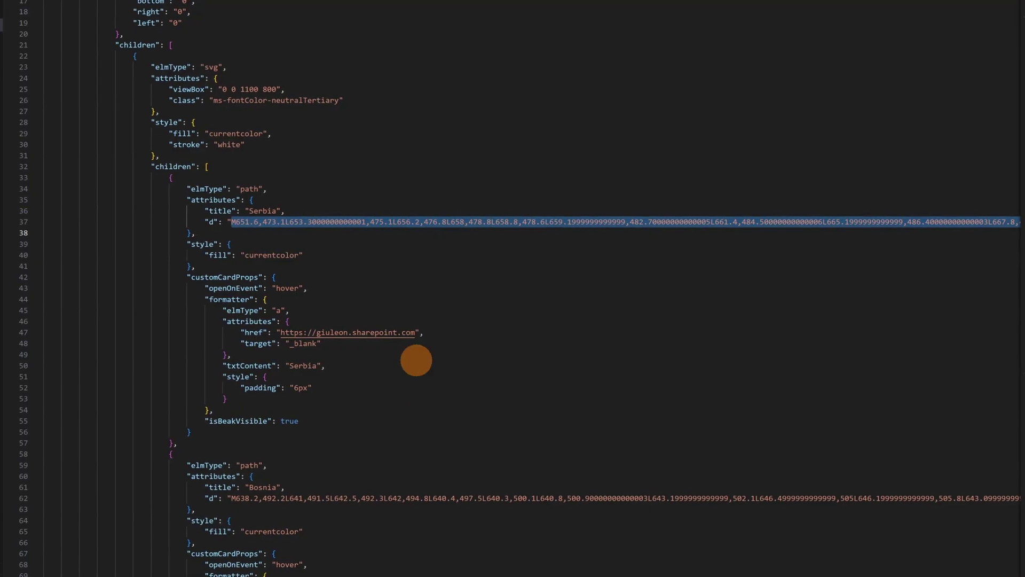
key(ctrl+a)
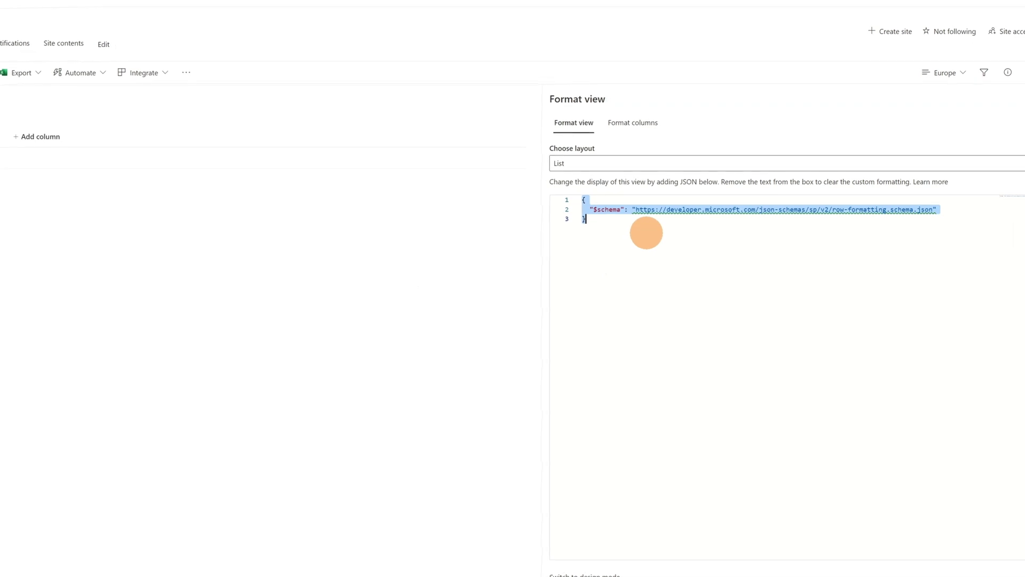
key(ctrl+v)
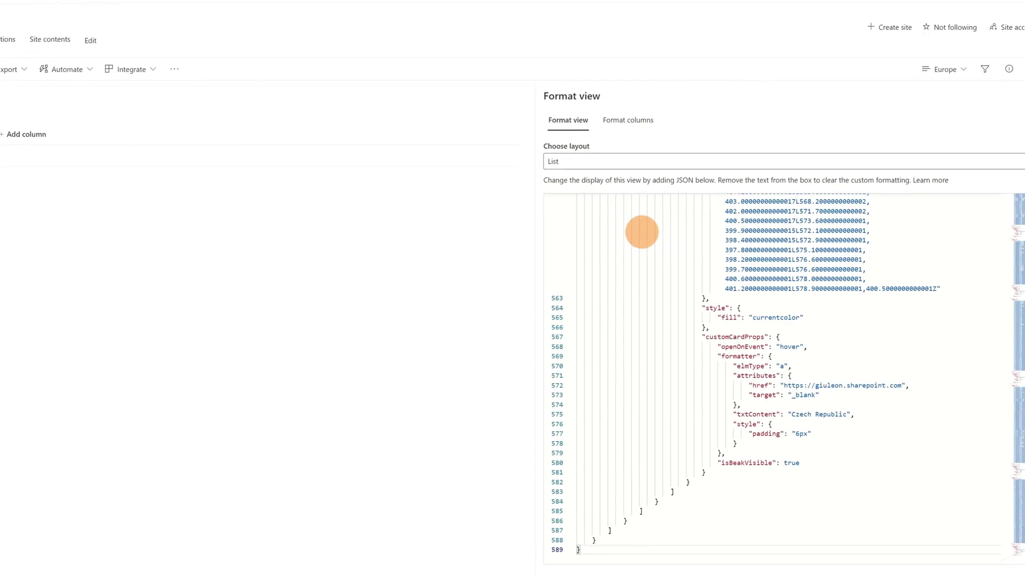
scroll(639, 232, up, 10)
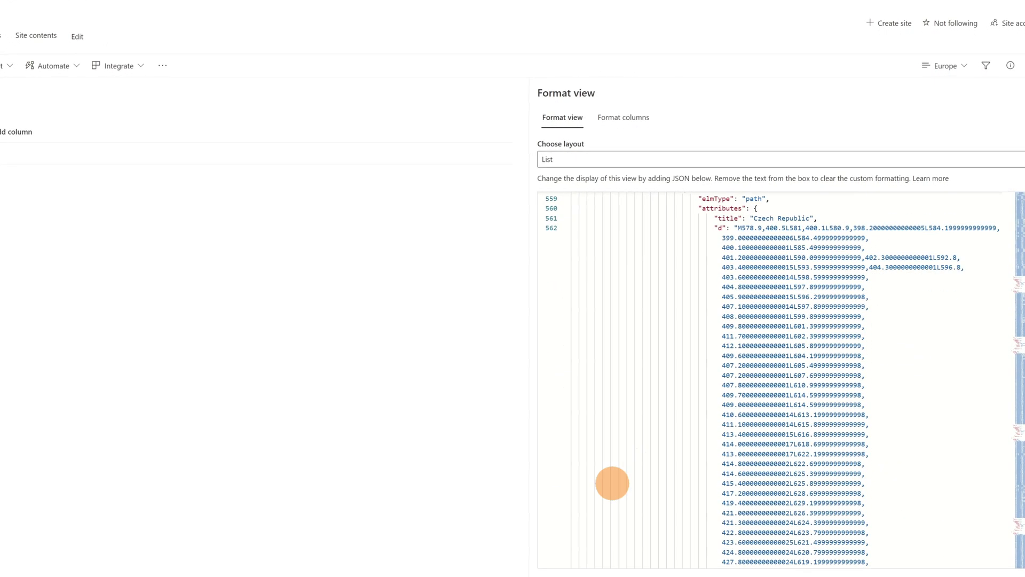
click(558, 576)
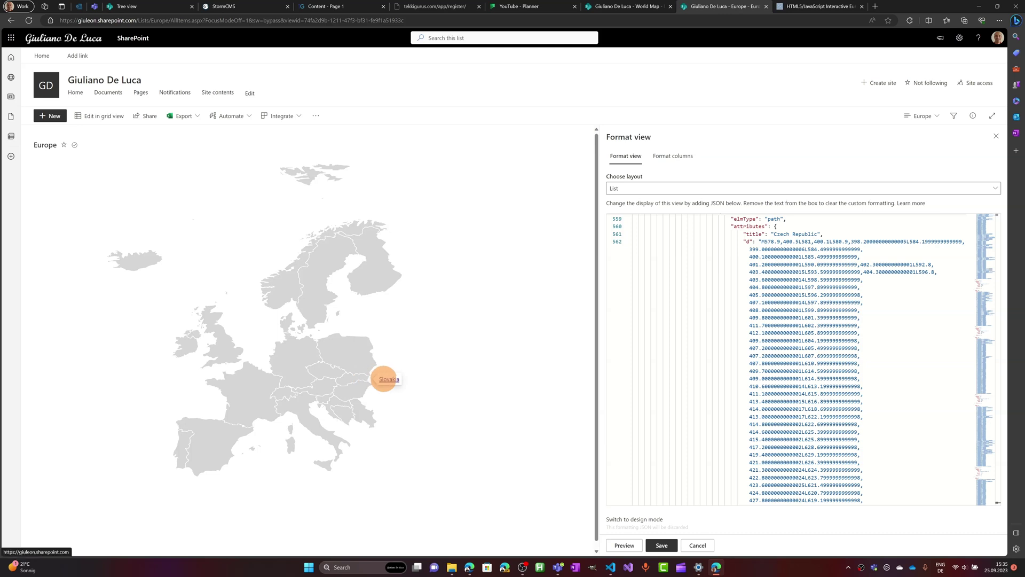
Set openOnEvent to "click" in the customCardProps of the Czech Republic path.
scroll(791, 320, up, 3)
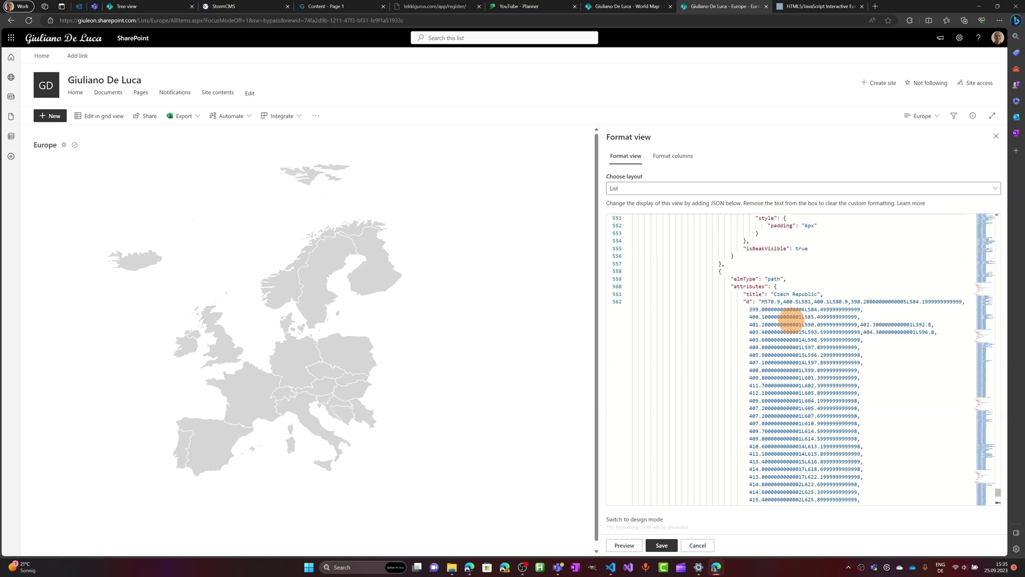
scroll(791, 320, down, 10)
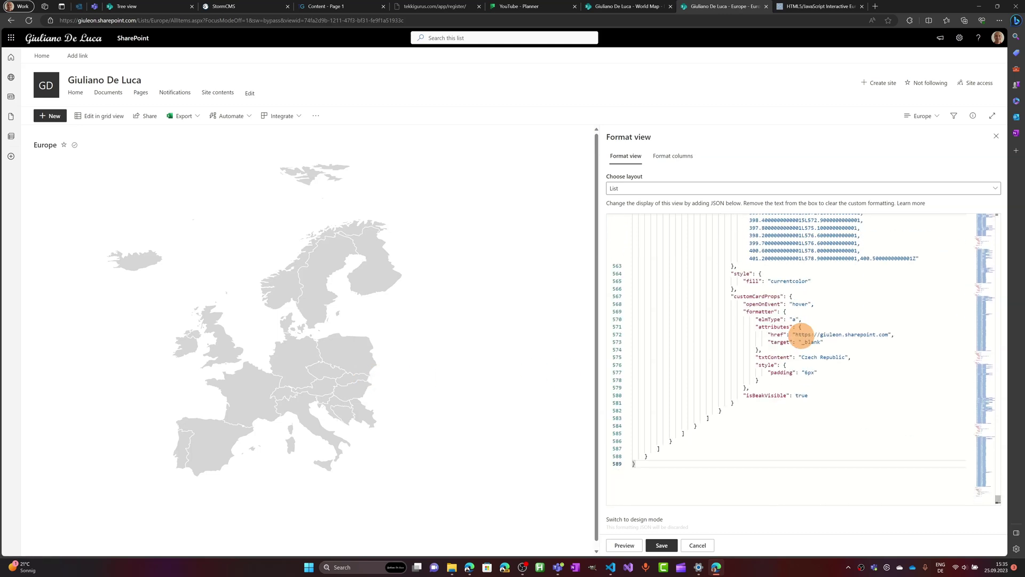
scroll(803, 334, up, 2)
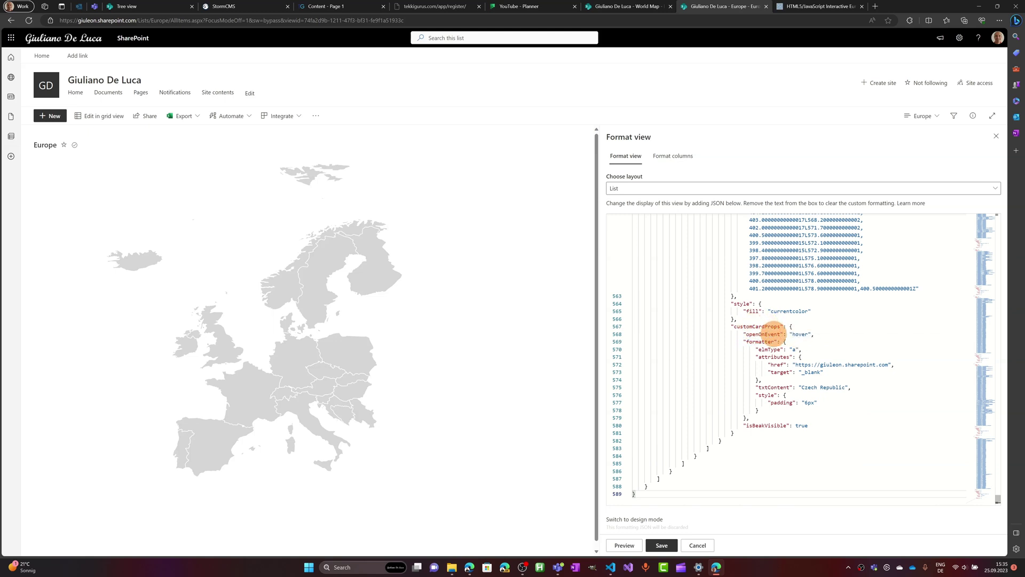
click(800, 334)
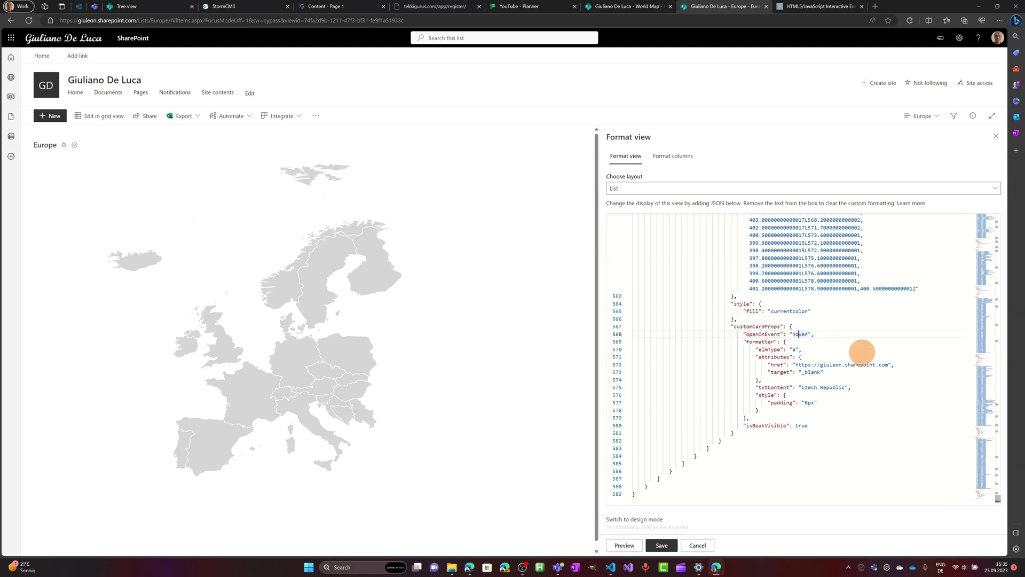
double_click(800, 335)
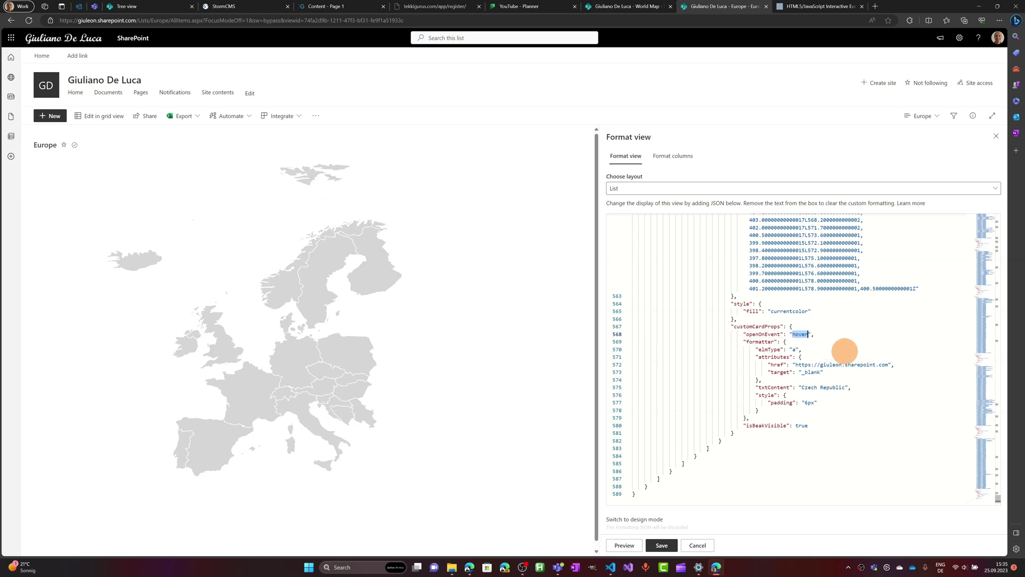
text(click)
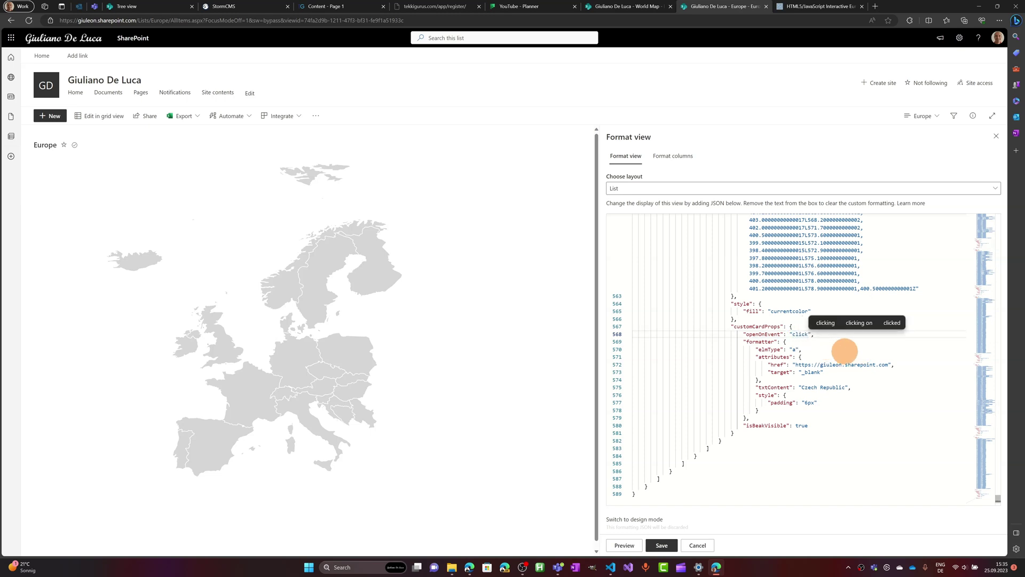
Preview the formatting and test the Czech Republic card by opening it from the map.
scroll(800, 337, up, 10)
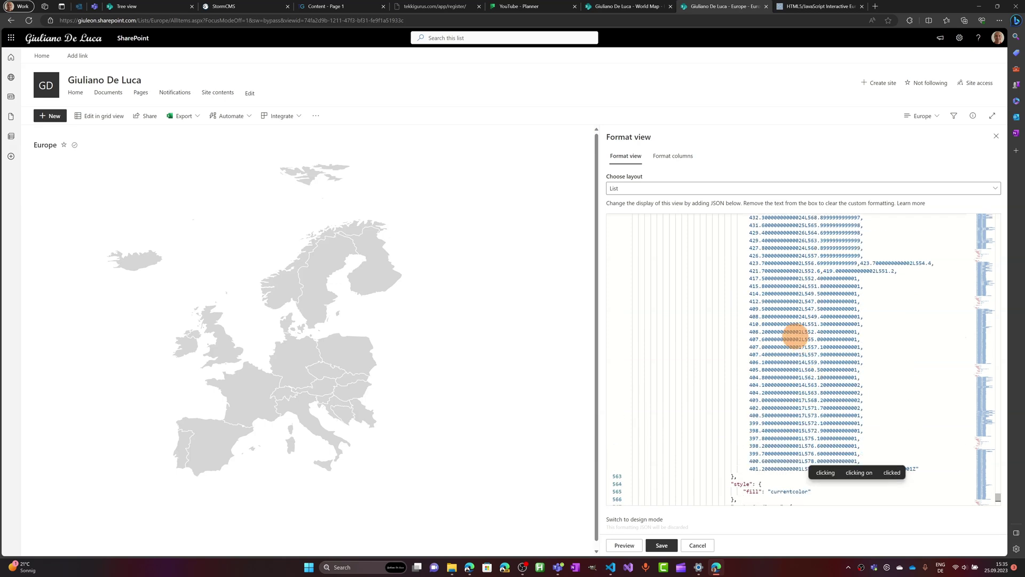
scroll(790, 330, up, 5)
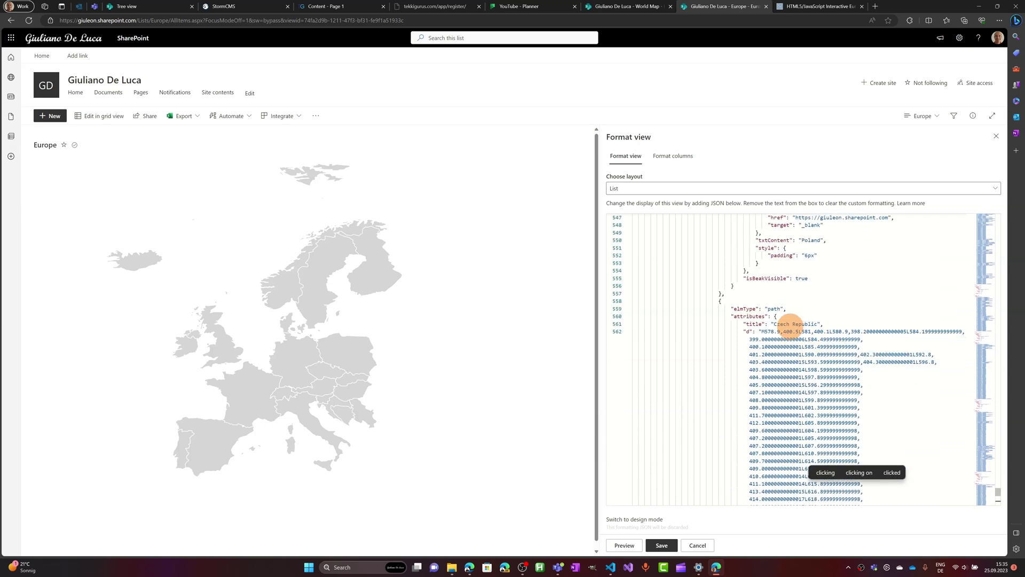
scroll(796, 329, down, 3)
scroll(805, 331, down, 5)
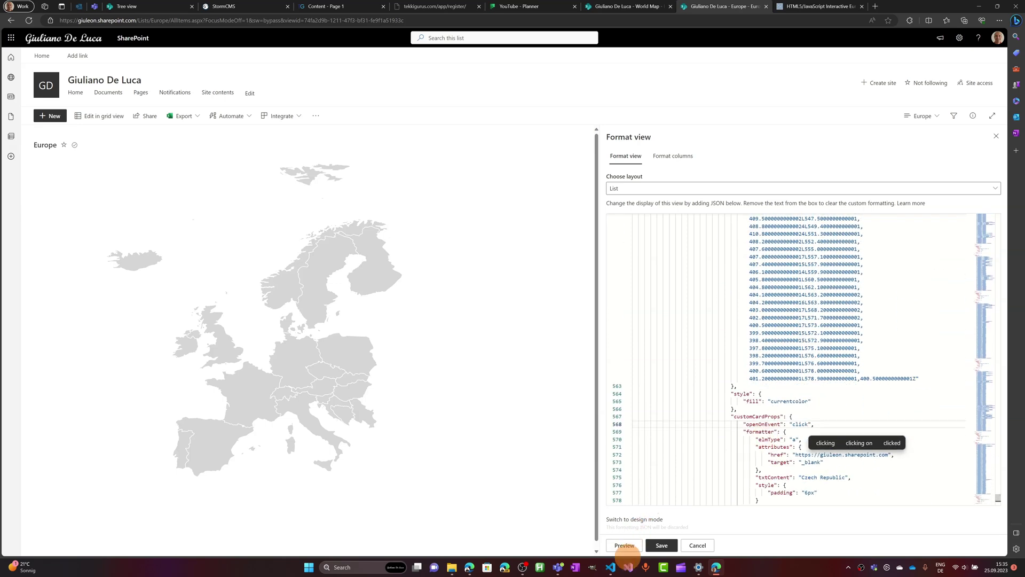
click(624, 545)
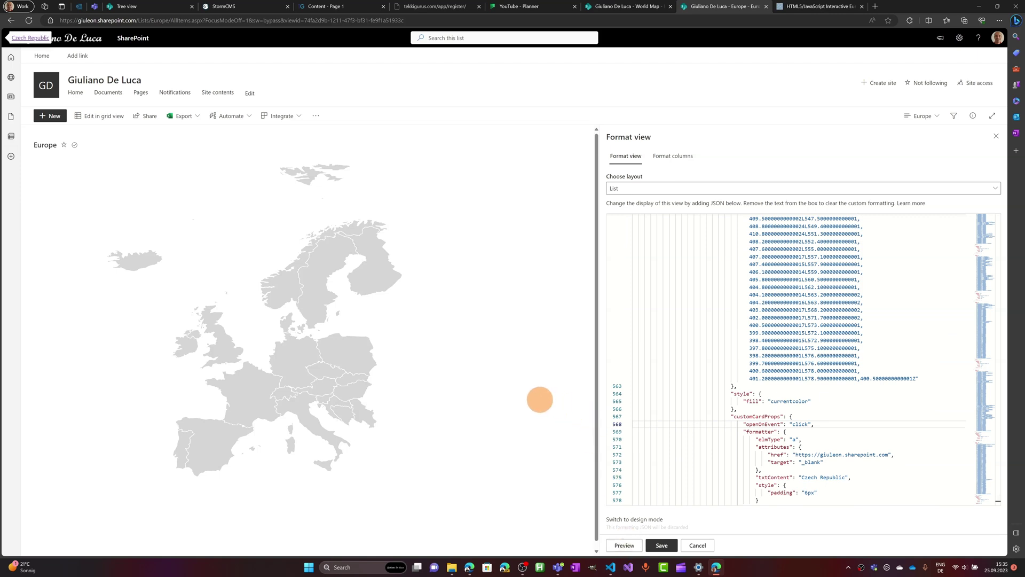
click(312, 357)
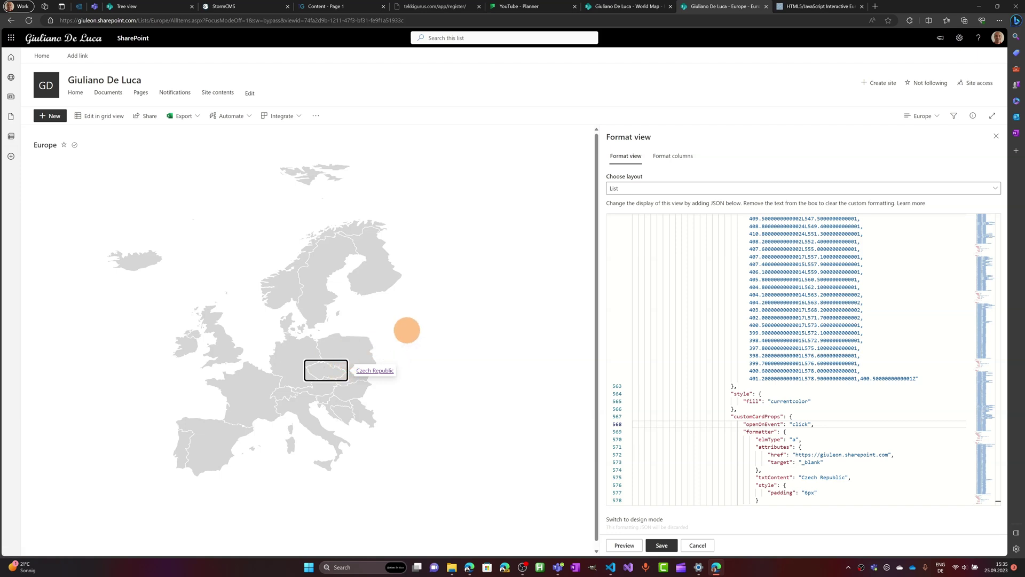
click(407, 330)
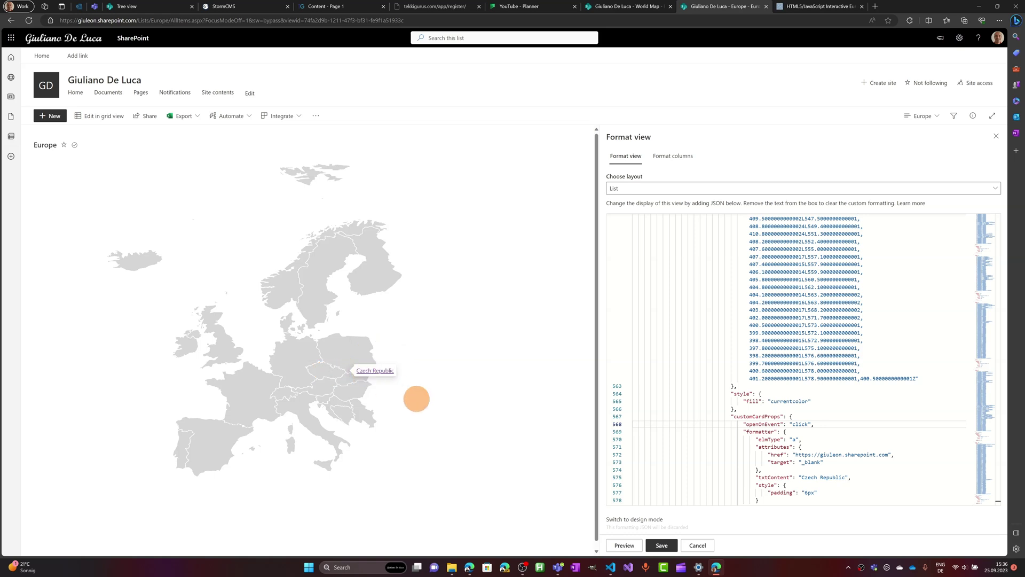
Save the view formatting, close the formatting pane and look over the full-width Europe map.
click(662, 545)
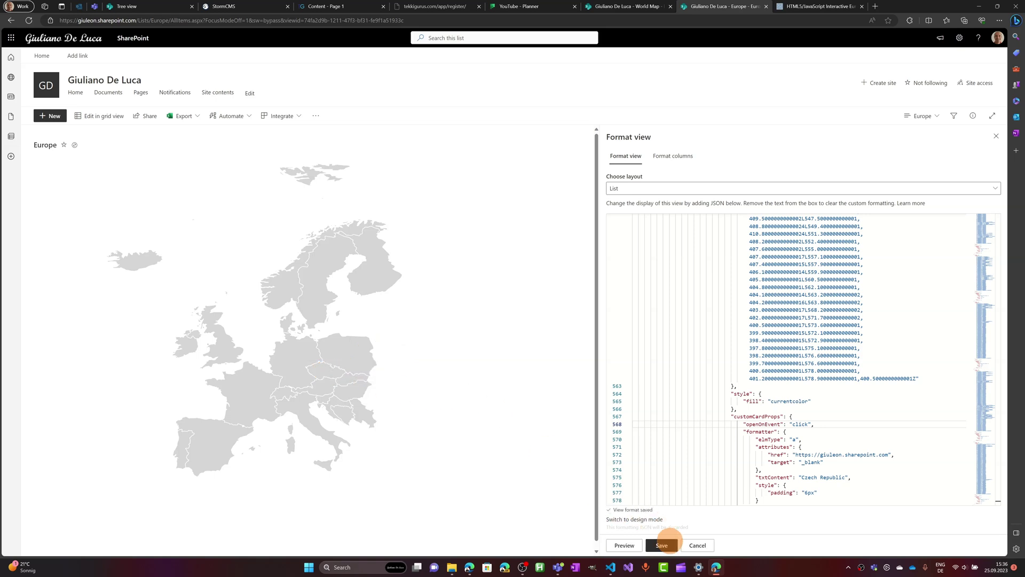
click(694, 543)
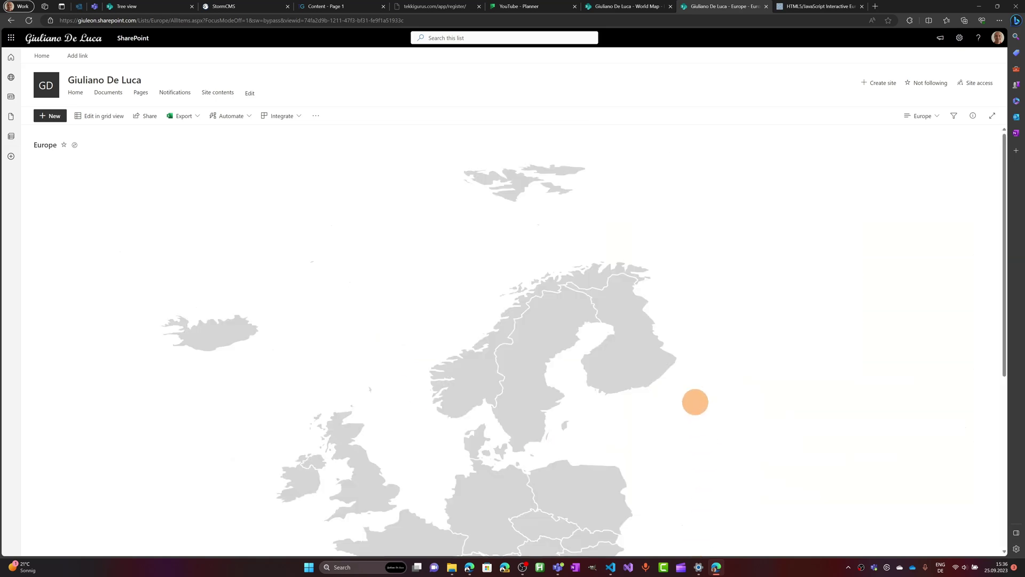
scroll(694, 395, down, 4)
scroll(686, 352, up, 3)
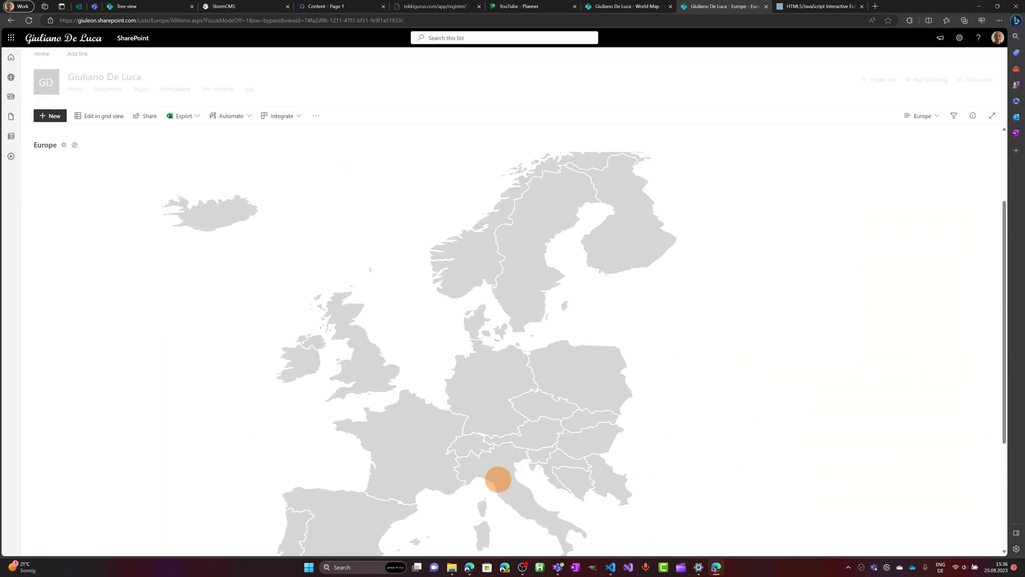
scroll(496, 478, down, 4)
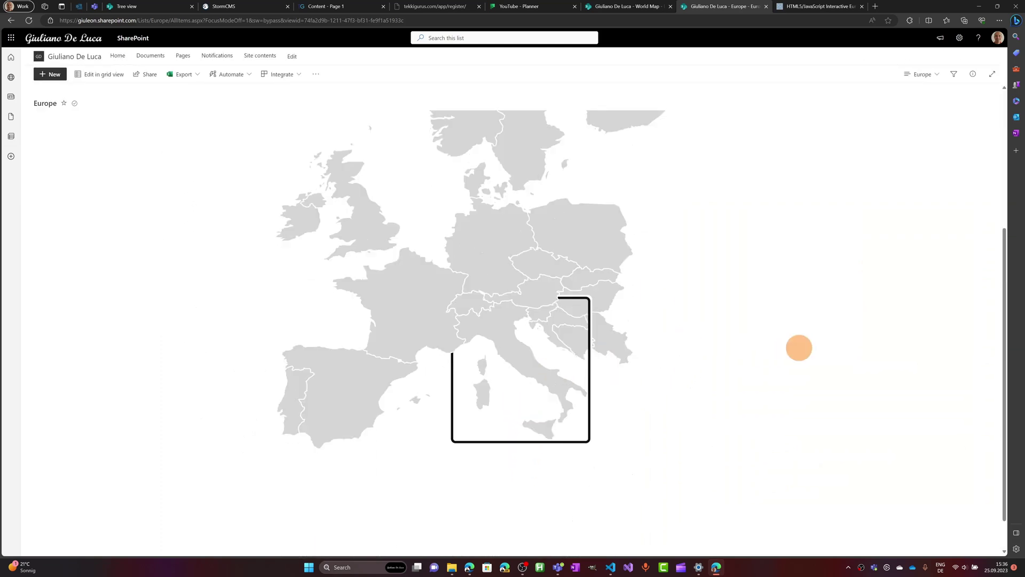
scroll(670, 314, up, 4)
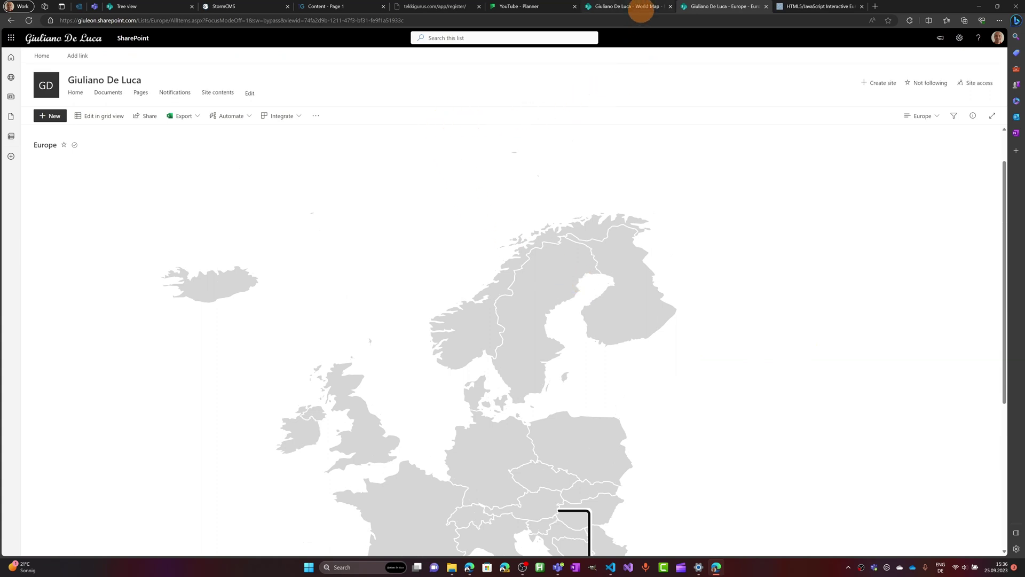
Go from the Europe list to the site's home page and put the page into edit mode.
click(647, 9)
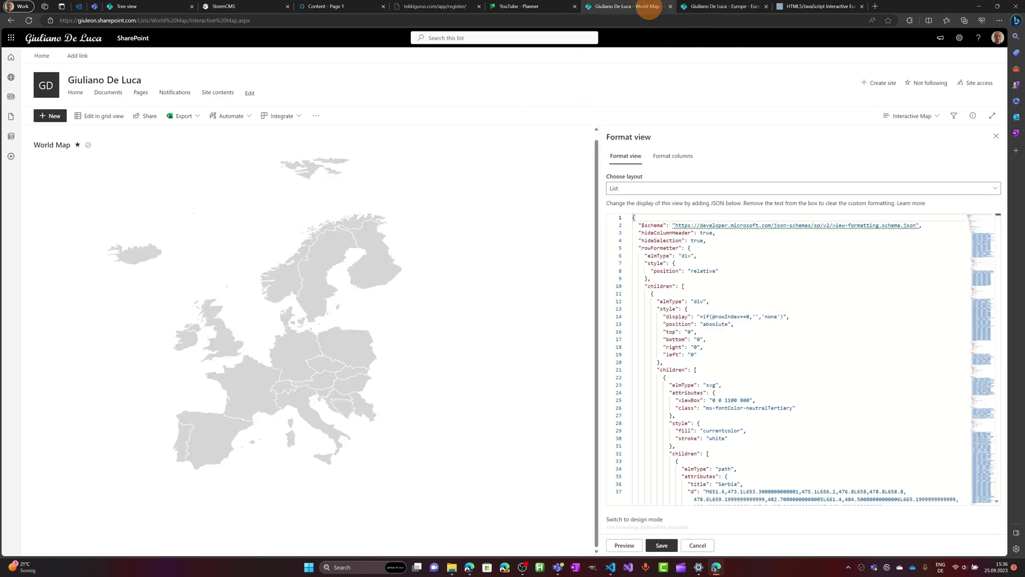
click(725, 10)
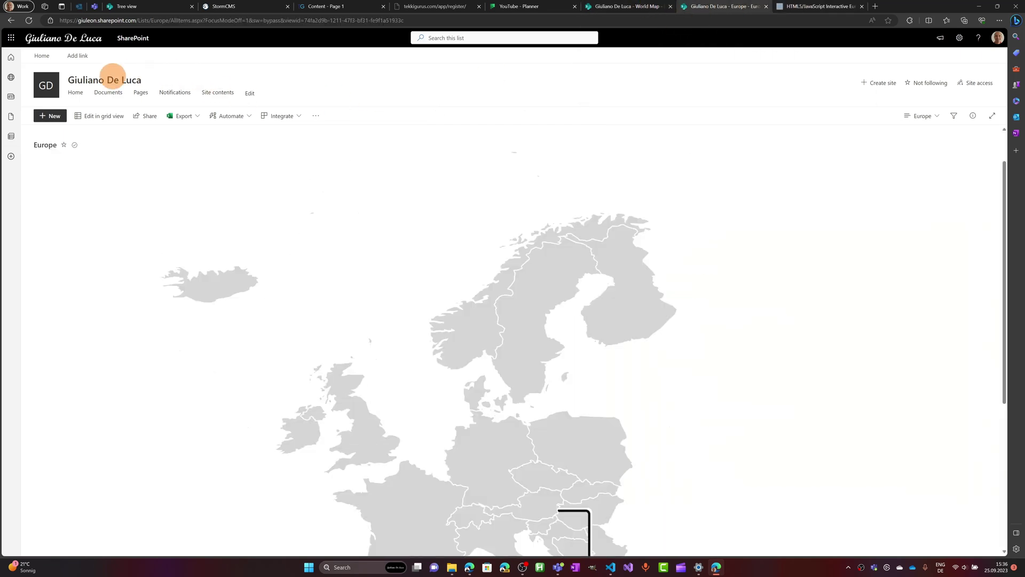
click(46, 85)
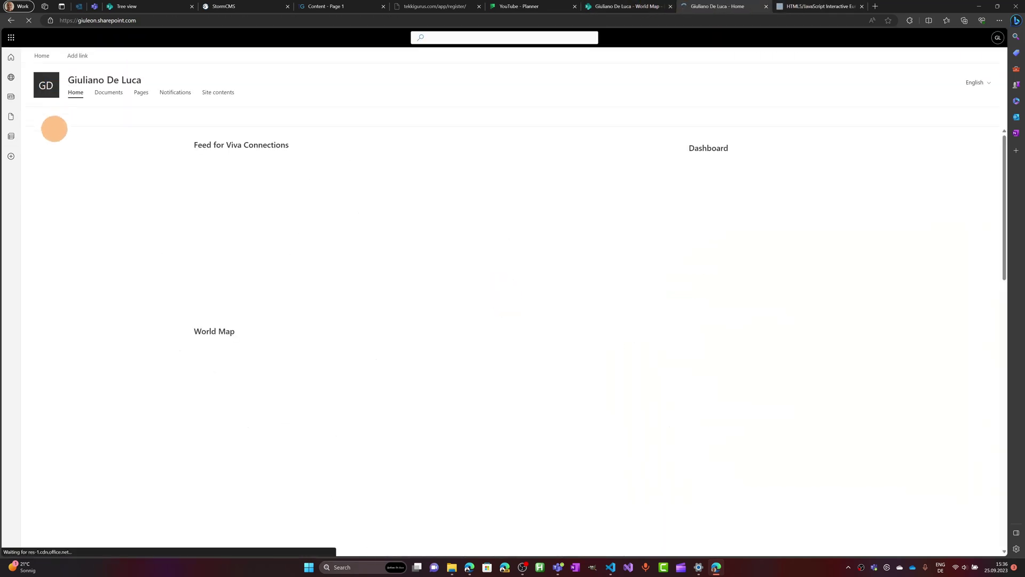
click(51, 122)
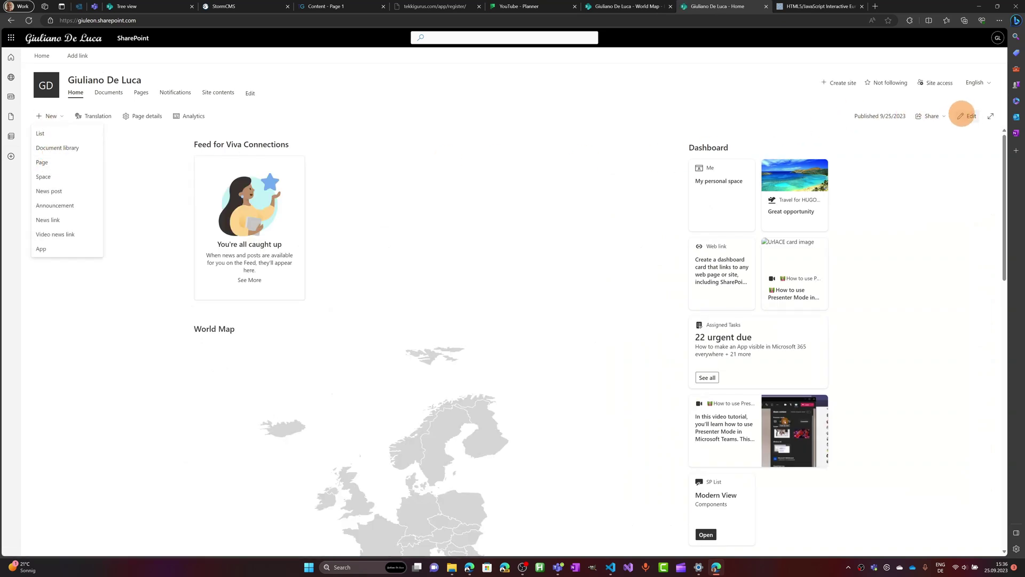
click(968, 116)
Add a List web part directly below the World Map web part, finding it with the search "list".
scroll(443, 283, down, 3)
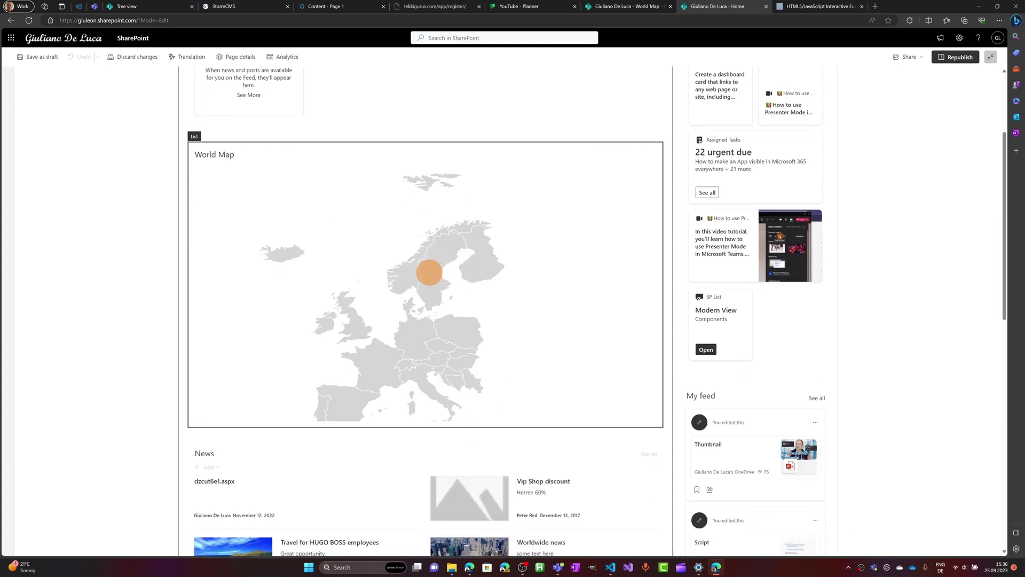
click(426, 433)
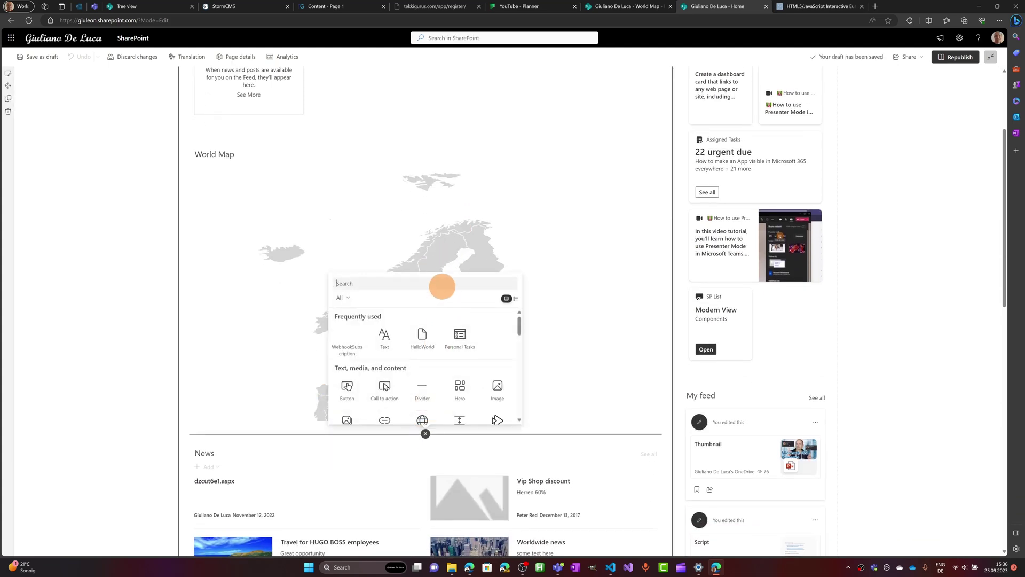
text(list)
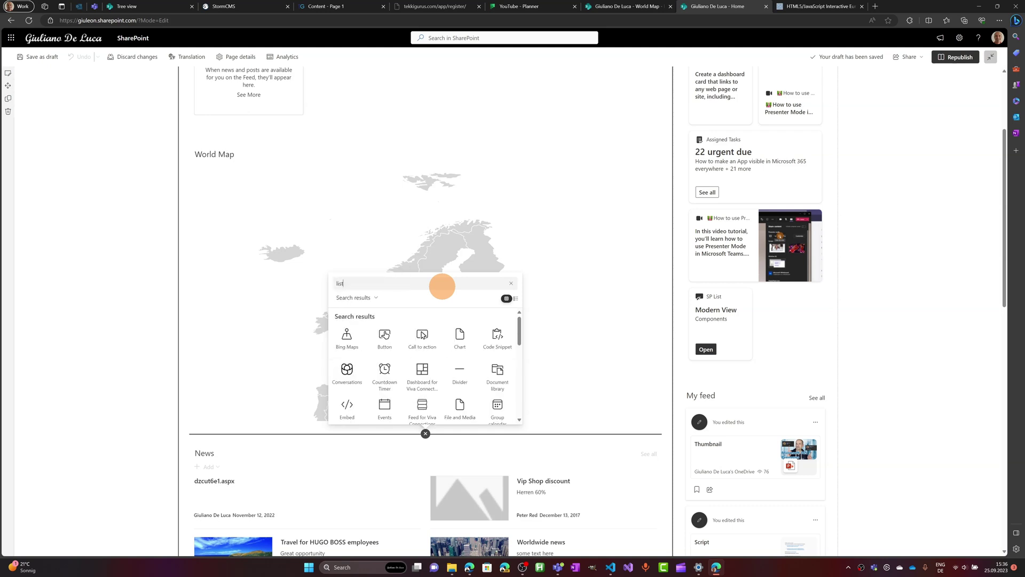
click(348, 337)
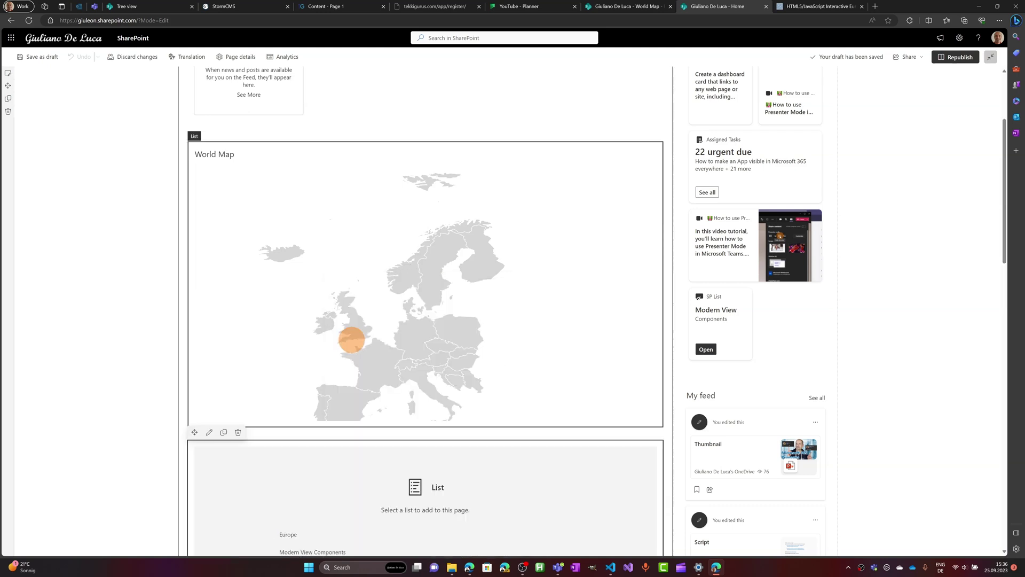
Configure the new List web part to show the Europe list in its Europe view, with the command bar and "See all" button hidden.
click(209, 432)
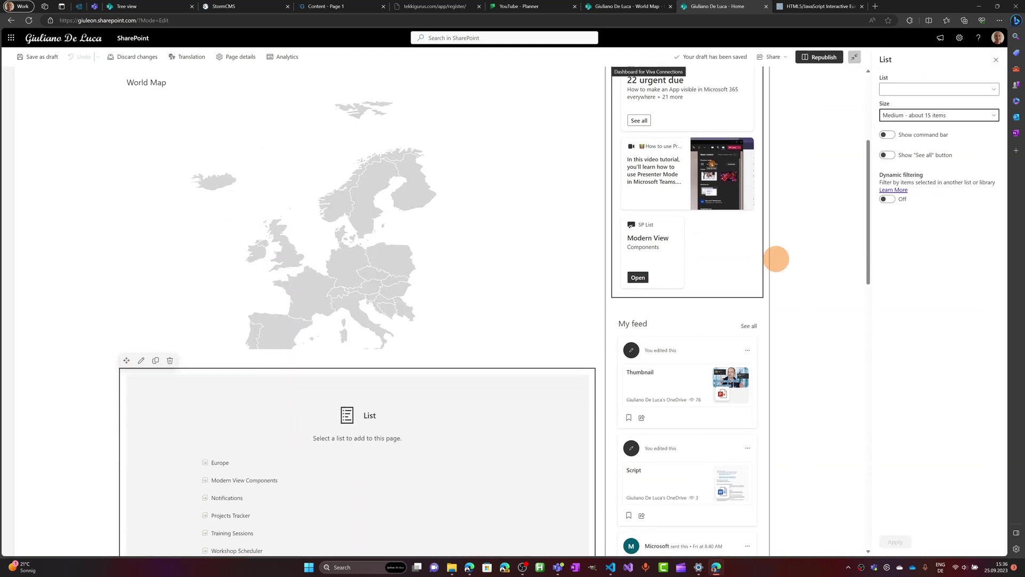
click(964, 90)
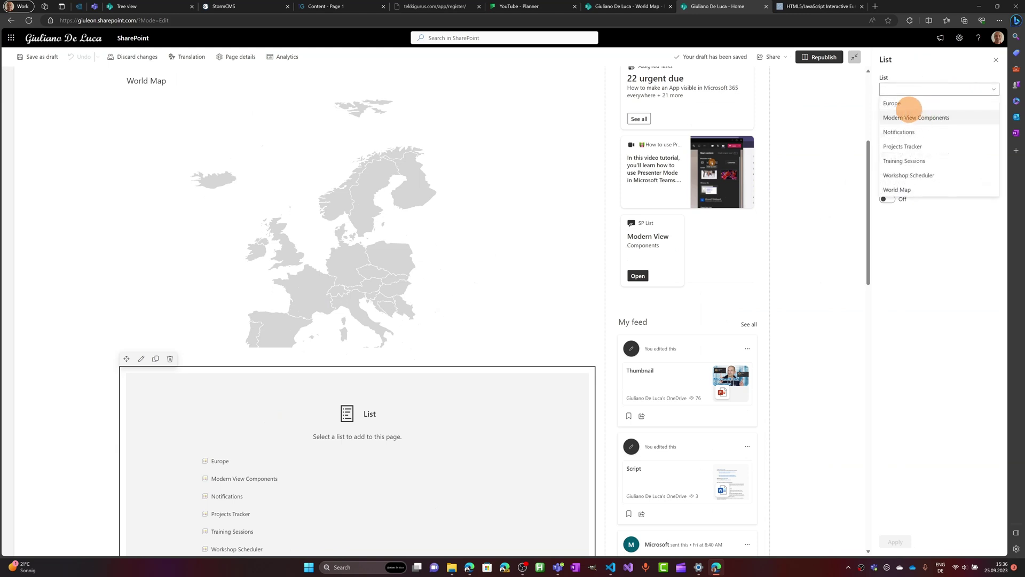
click(906, 105)
click(926, 114)
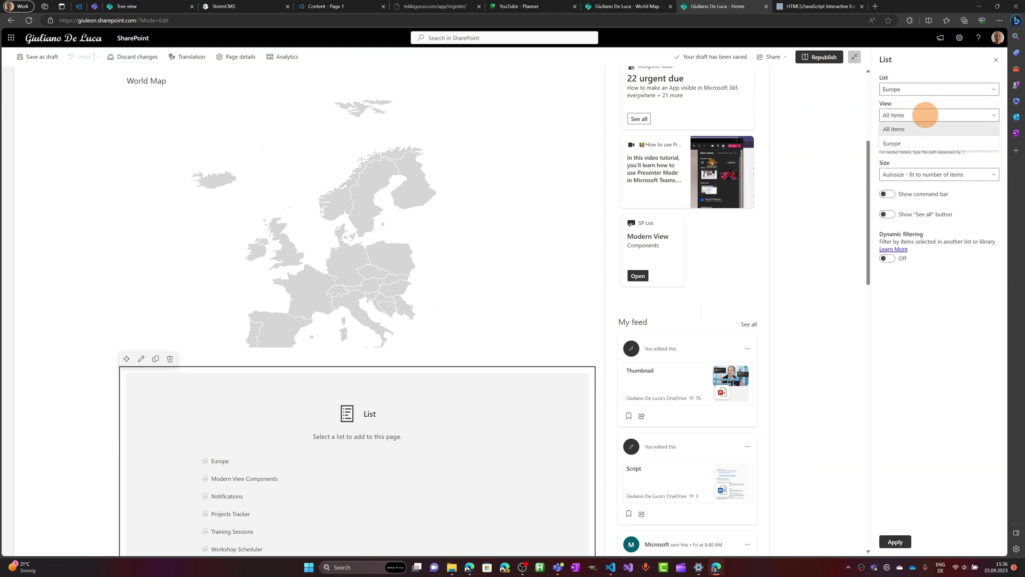
click(897, 133)
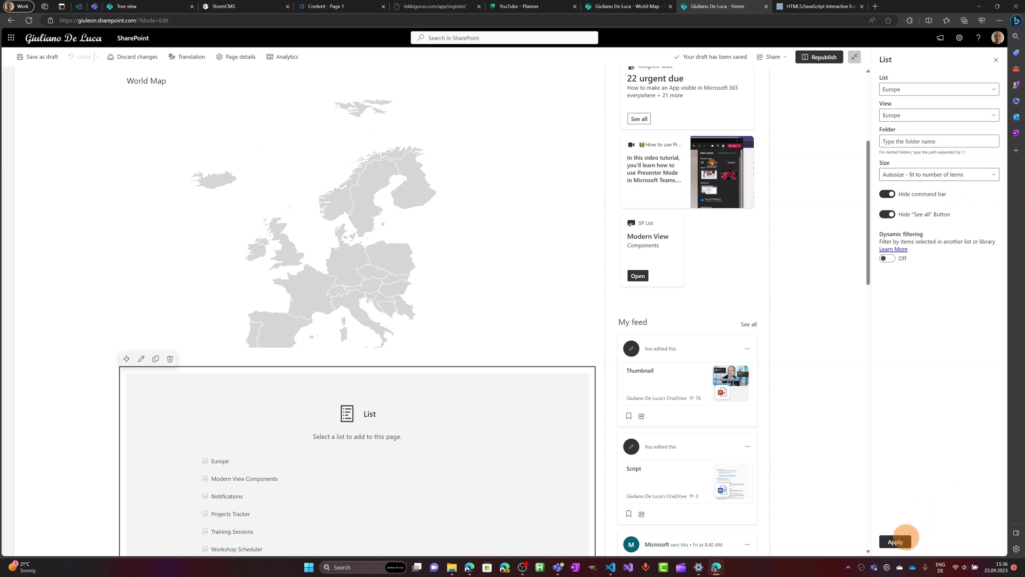
click(897, 541)
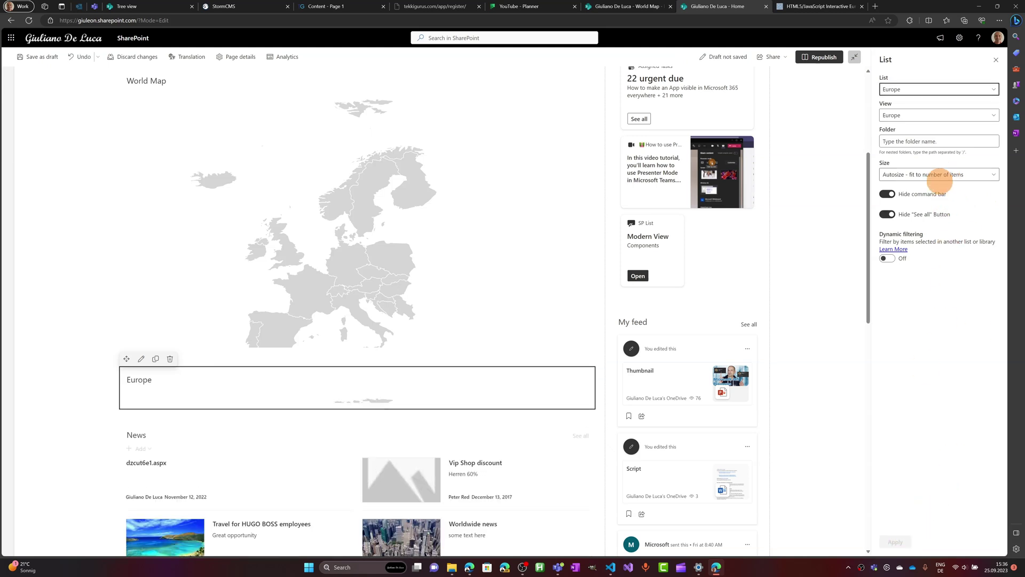
Set the Europe web part's size to "Medium - about 15 items" and apply it.
click(921, 175)
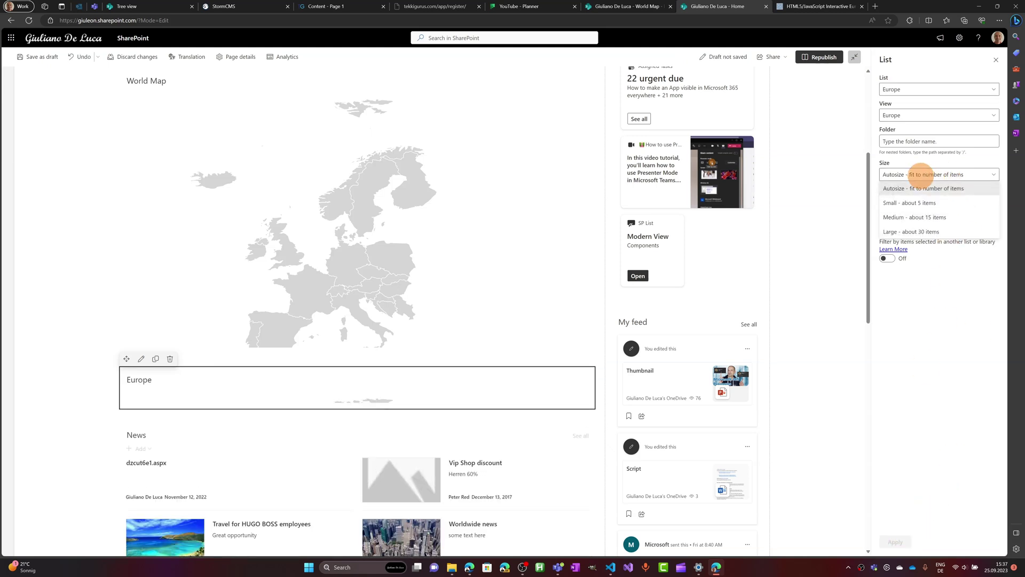
click(918, 216)
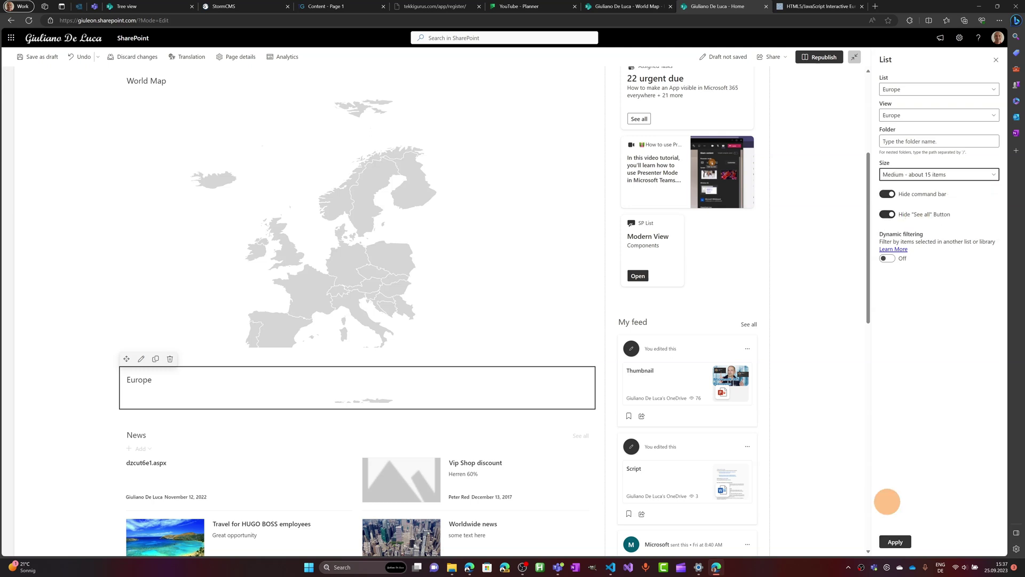
click(896, 540)
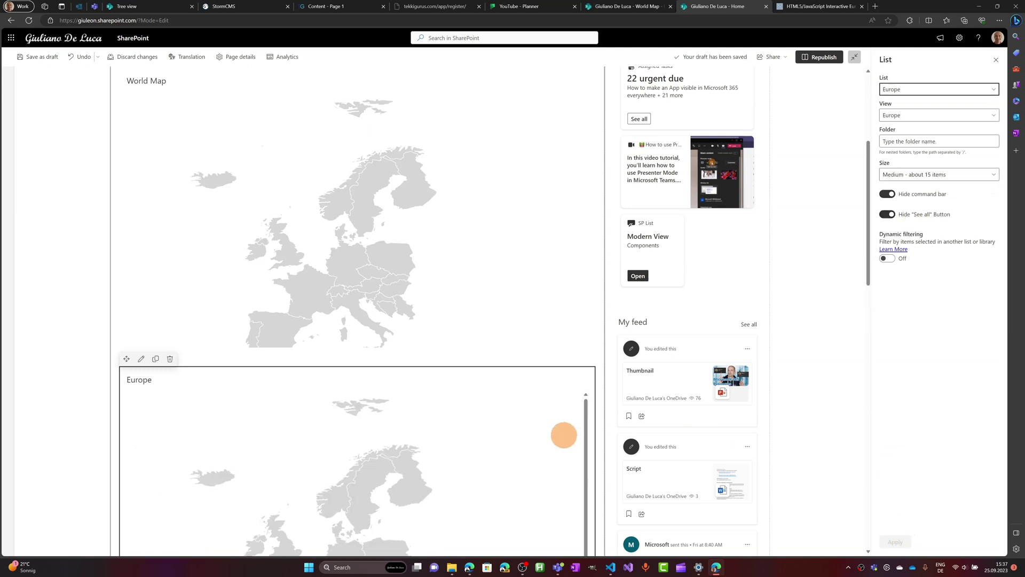
Look over the resized Europe map, close the web part properties and republish the home page.
scroll(712, 295, down, 4)
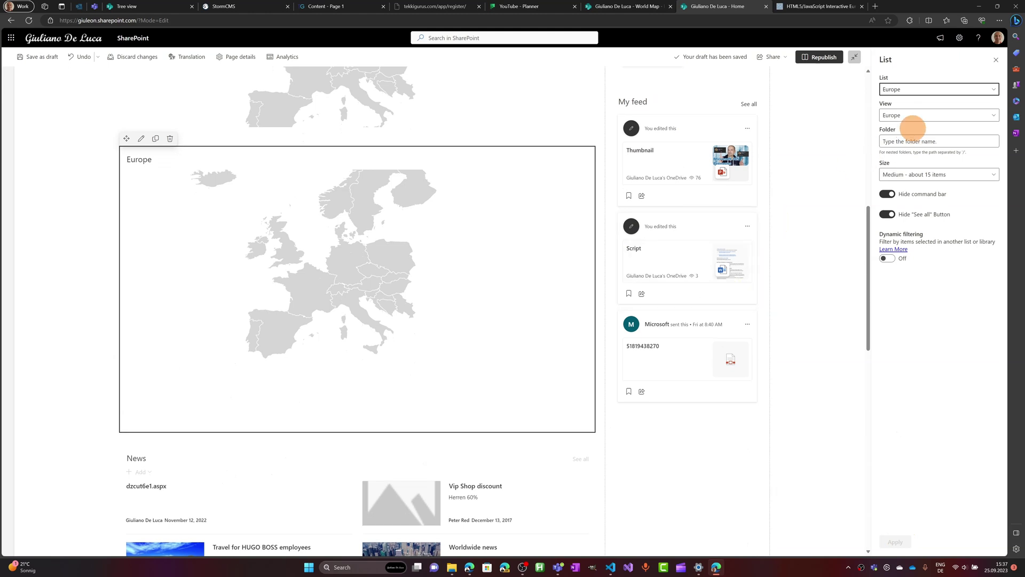
click(996, 60)
click(956, 56)
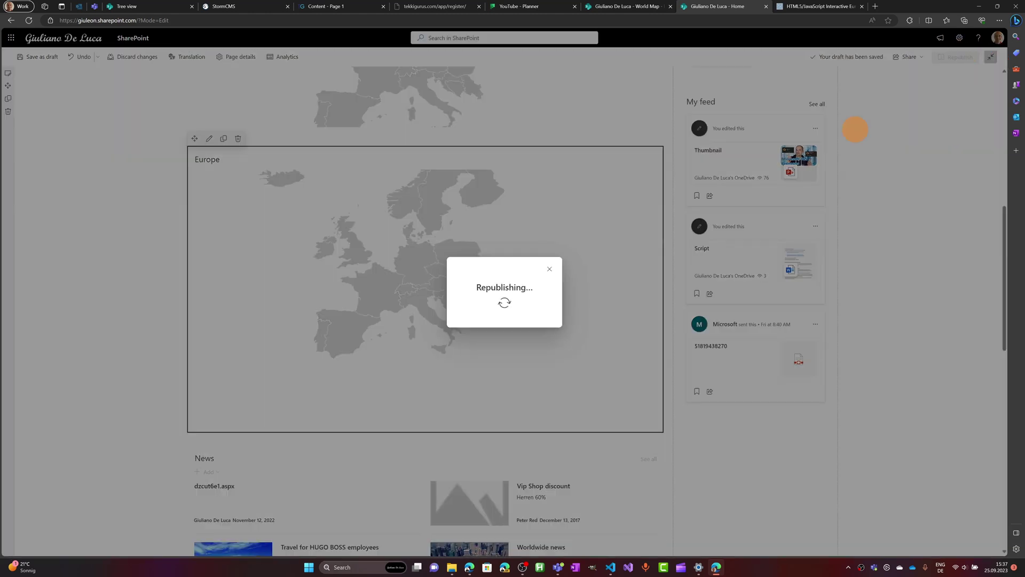